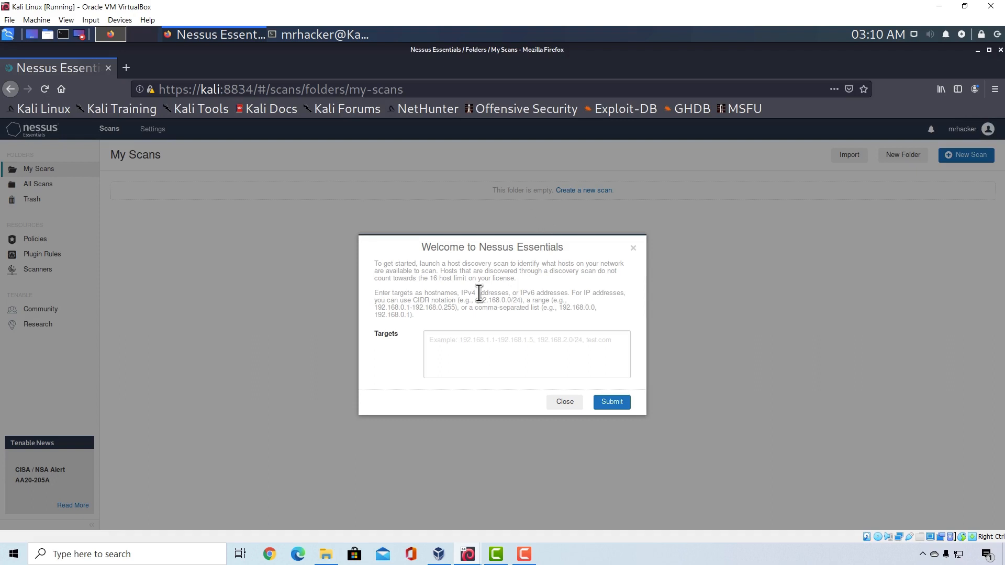
Close the Welcome to Nessus Essentials dialog to reveal the empty My Scans folder
click(633, 248)
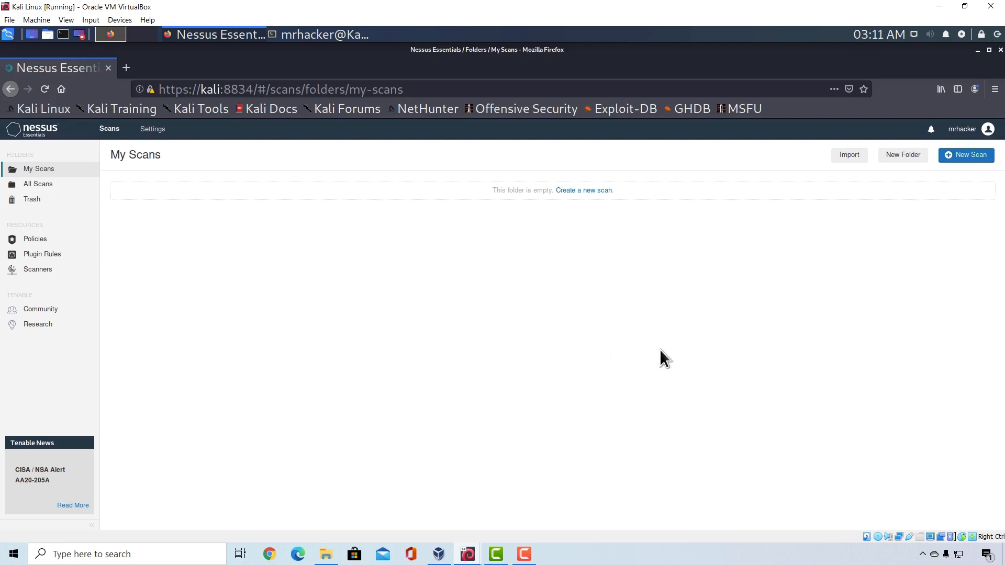
Start a new scan and scroll through the Scan Templates gallery
click(961, 155)
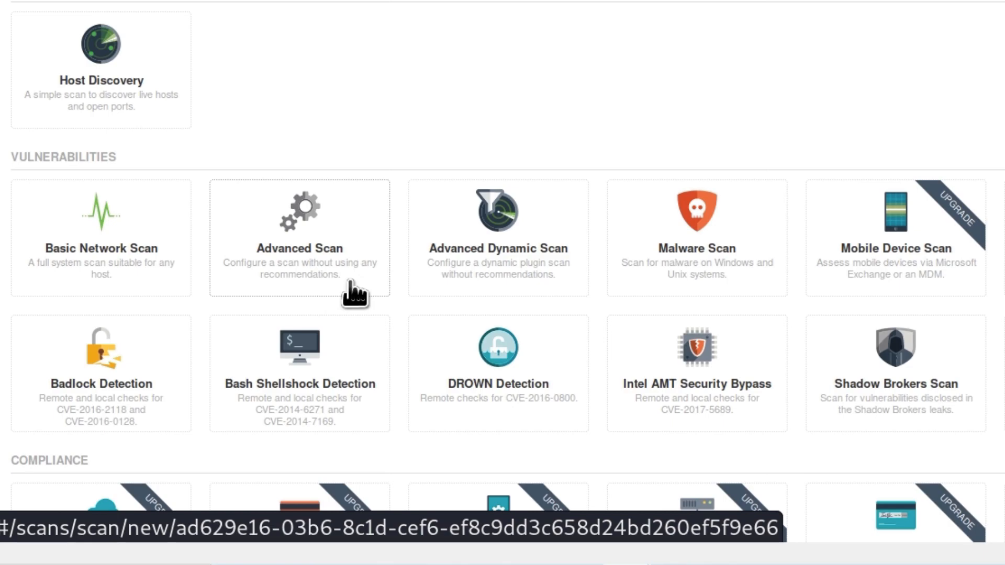
scroll(639, 283, down, 2)
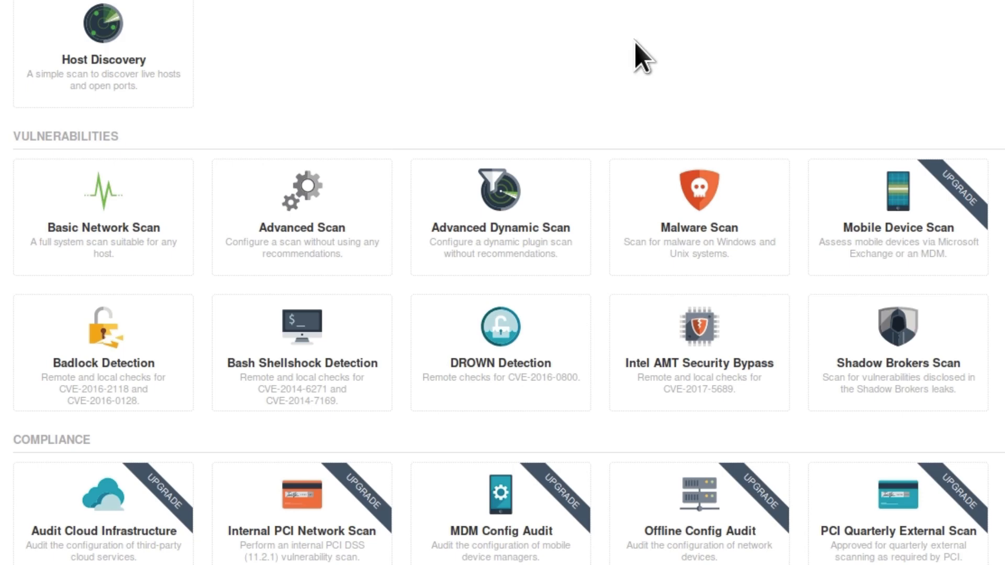
Pick the Basic Network Scan template, briefly checking the Metasploitable VM window
click(67, 246)
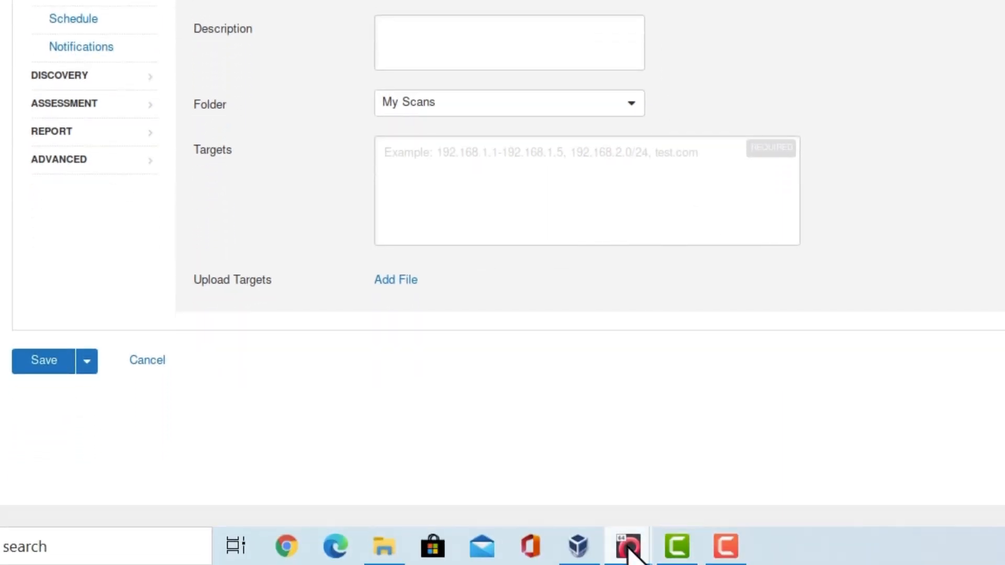
mouse_move(628, 545)
click(699, 476)
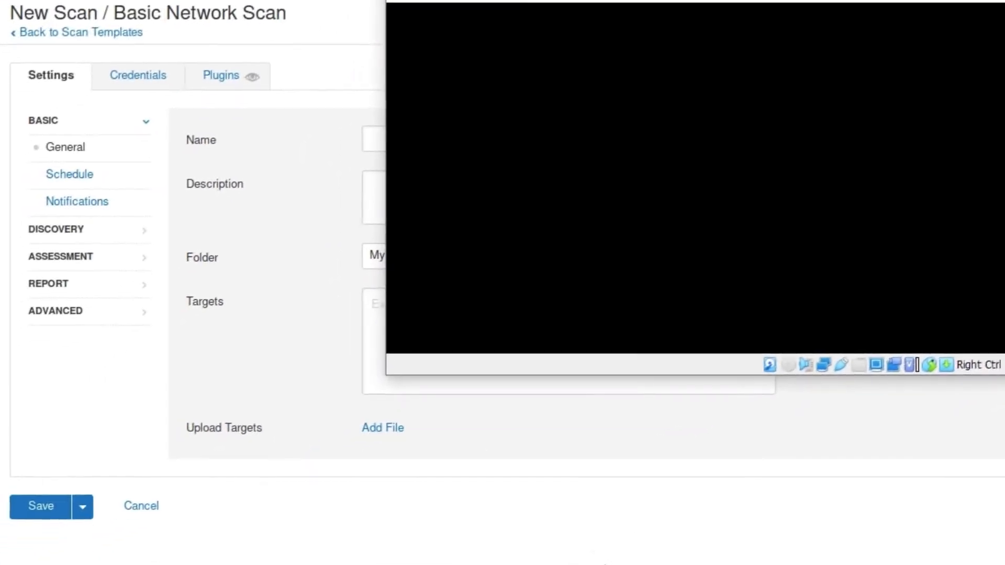
click(9, 232)
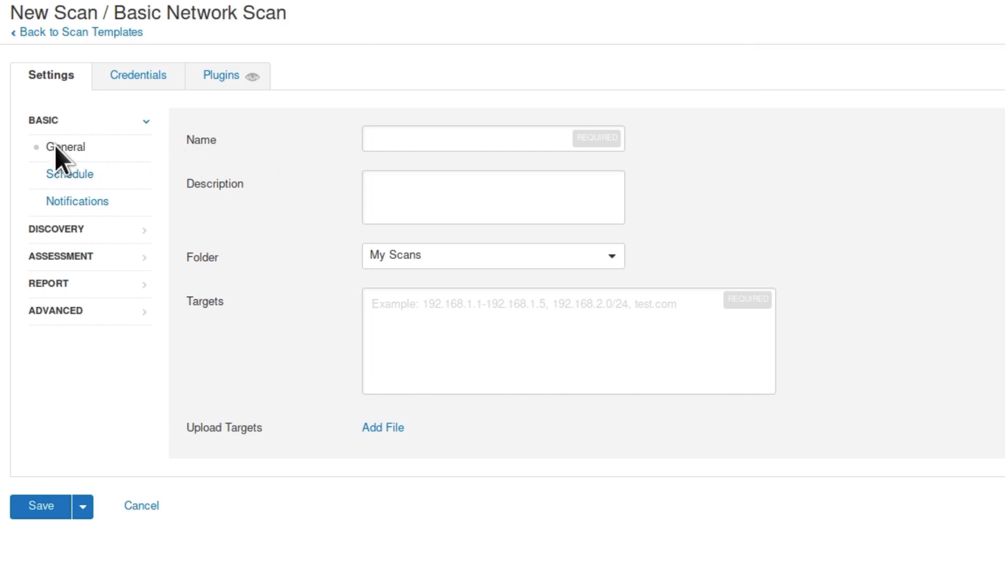
Name the new scan 'Metasploitable'
click(413, 139)
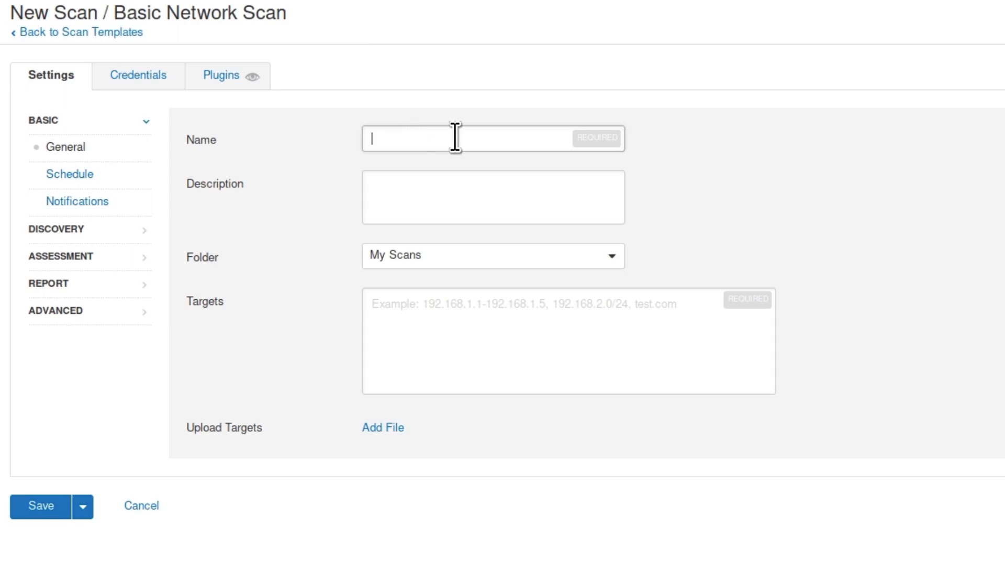
text(N)
key(BackSpace)
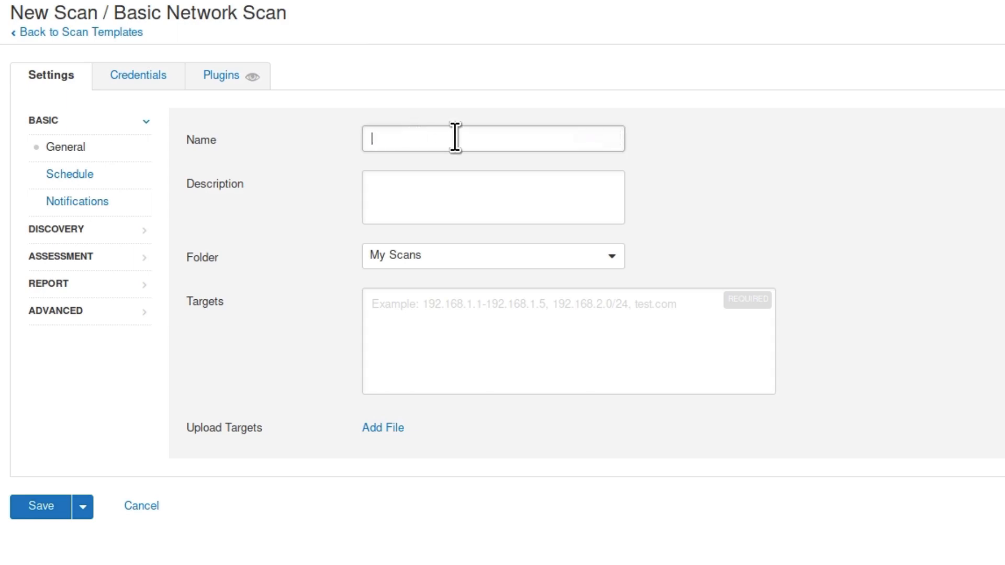
text(Metasploitable)
key(Tab)
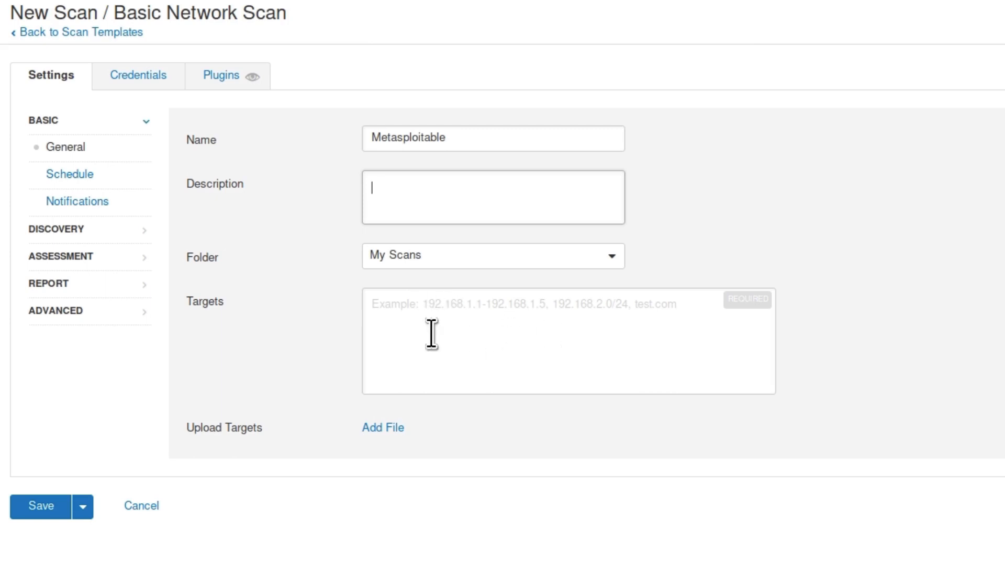
Set the scan target to 192.168.1.4
click(498, 324)
text(192.168.1.)
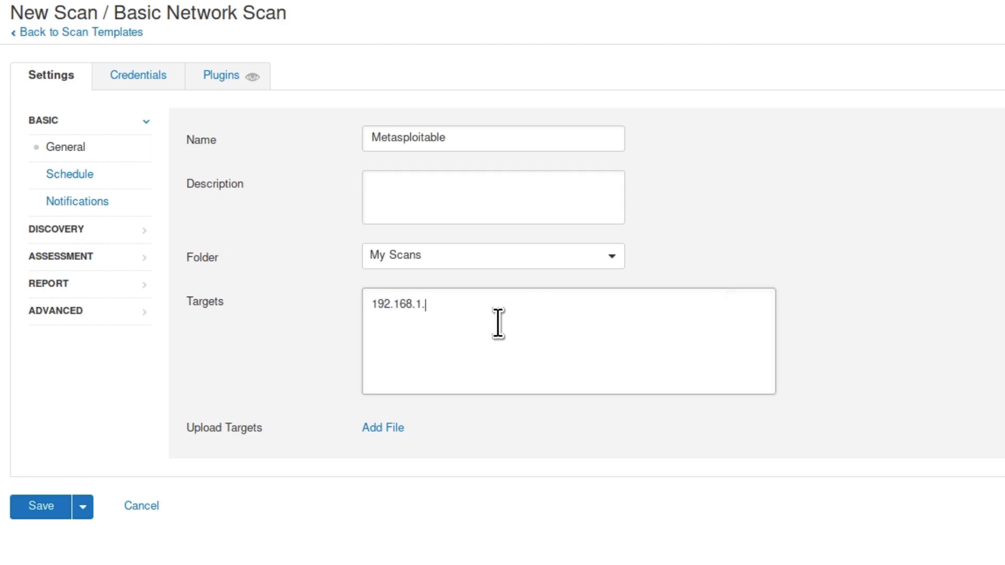
text(4)
key(BackSpace)
key(BackSpace)
text(1/24)
key(BackSpace)
key(BackSpace)
key(BackSpace)
text(-192.168.1.255)
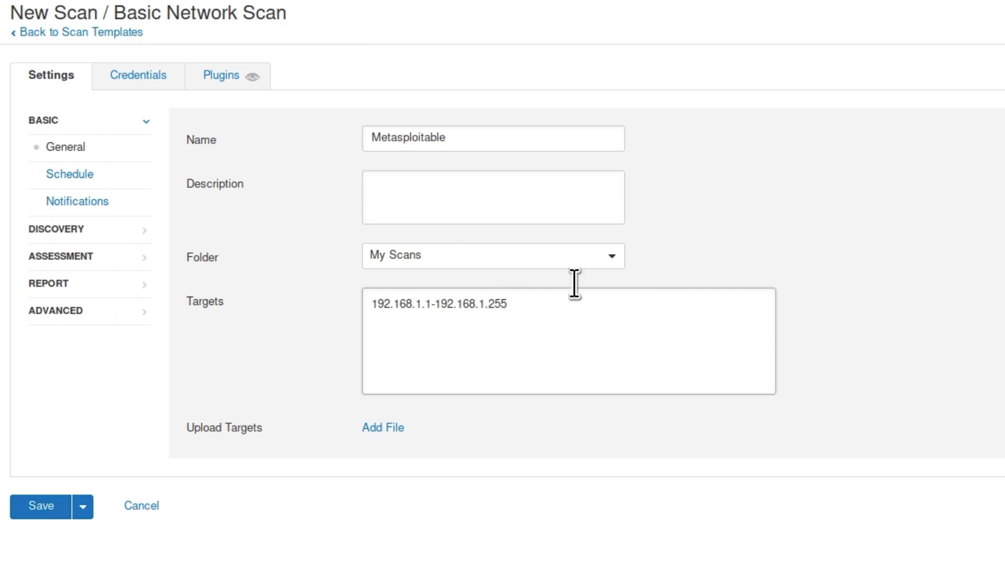
key(BackSpace)
key(BackSpace)
key(BackSpace)
key(BackSpace)
key(BackSpace)
key(BackSpace)
key(BackSpace)
key(BackSpace)
key(BackSpace)
key(BackSpace)
key(BackSpace)
key(BackSpace)
key(BackSpace)
key(BackSpace)
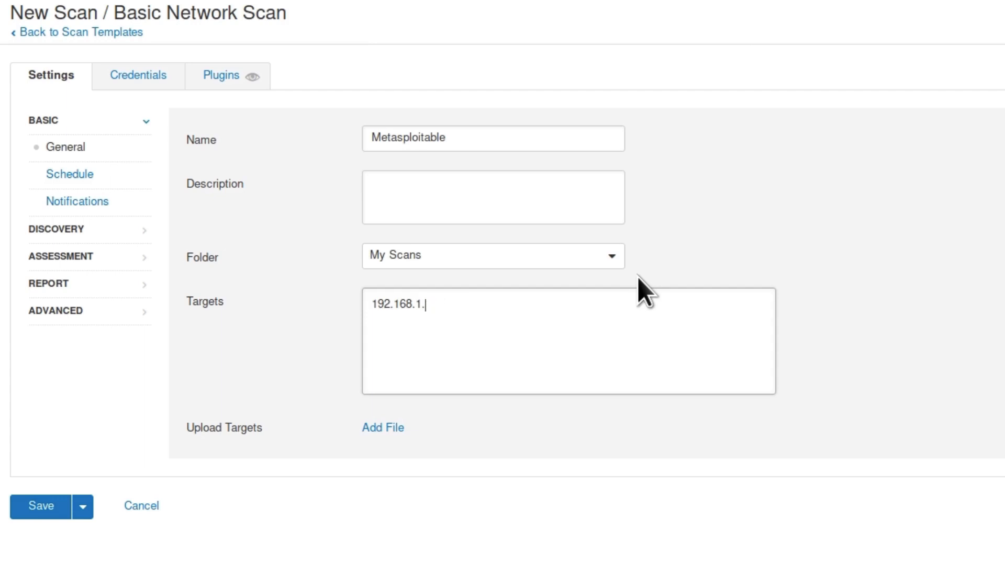
text(4)
Review the Schedule and Notifications options, then move to the Discovery settings
click(63, 173)
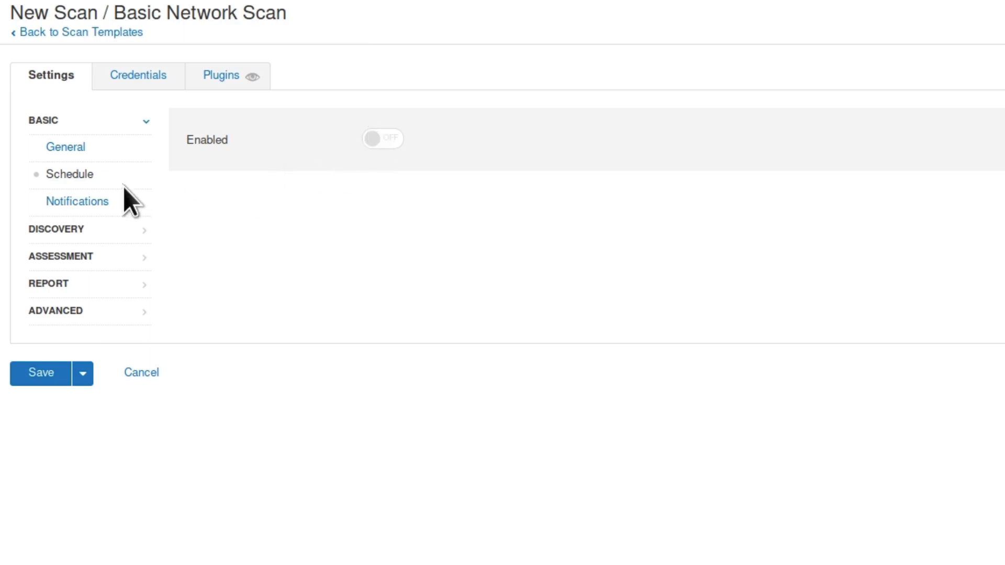
click(73, 201)
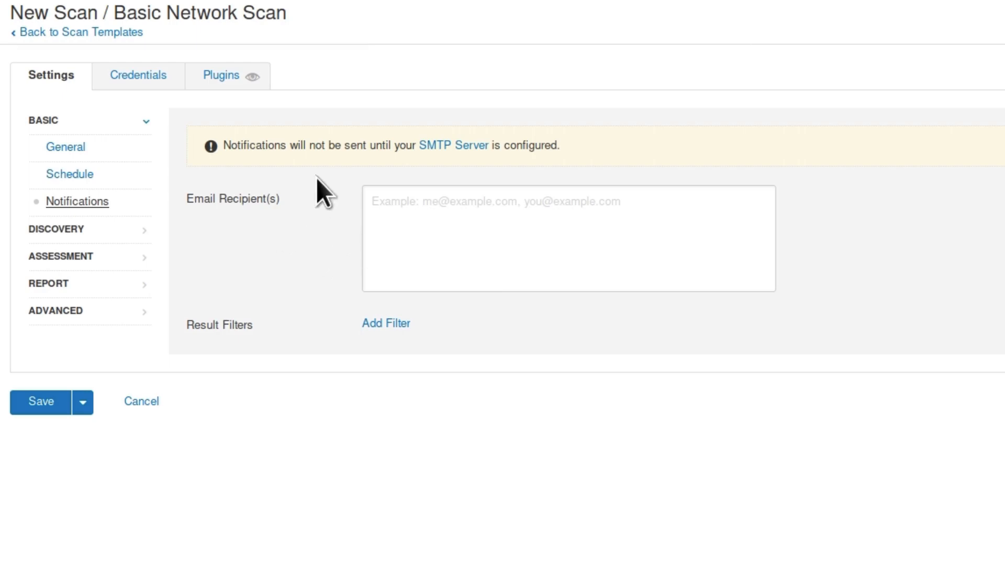
click(64, 229)
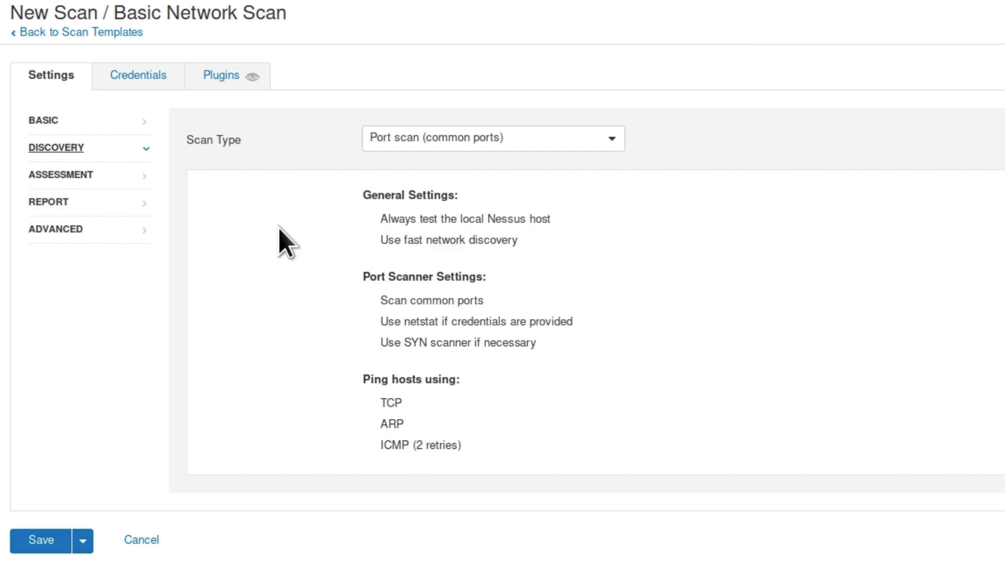
Set the discovery scan type to Port scan (all ports), covering ports 1-65535
click(544, 143)
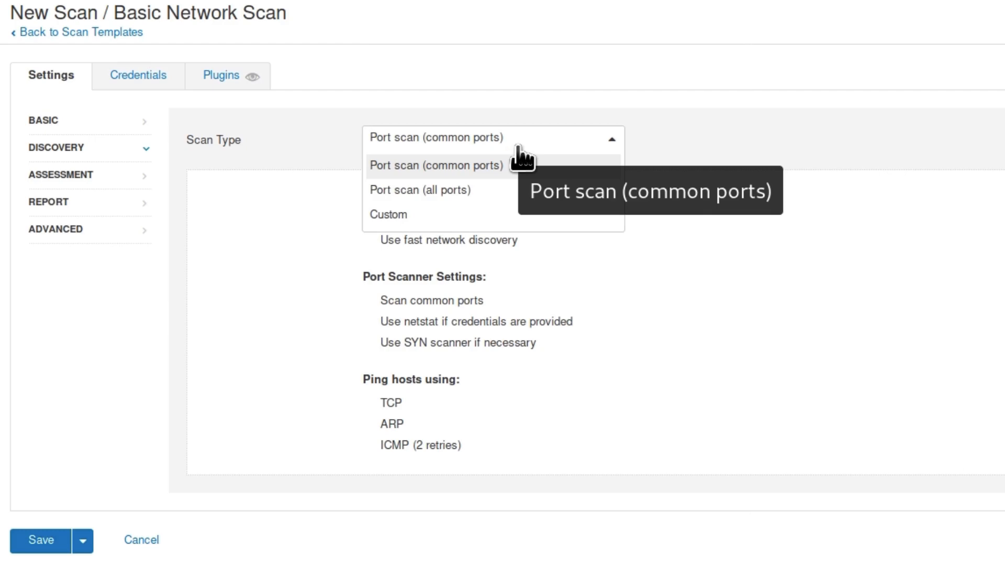
click(458, 190)
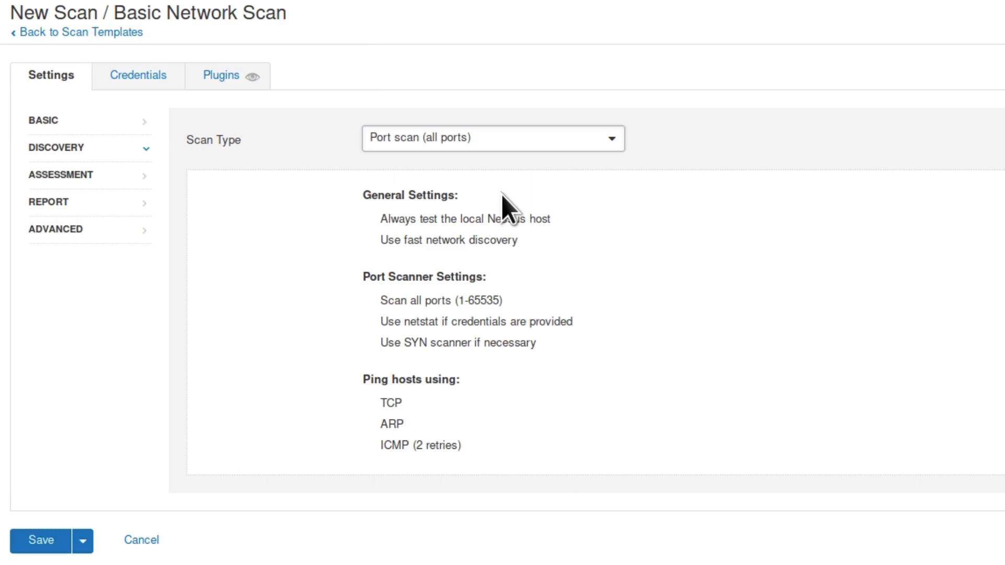
click(527, 145)
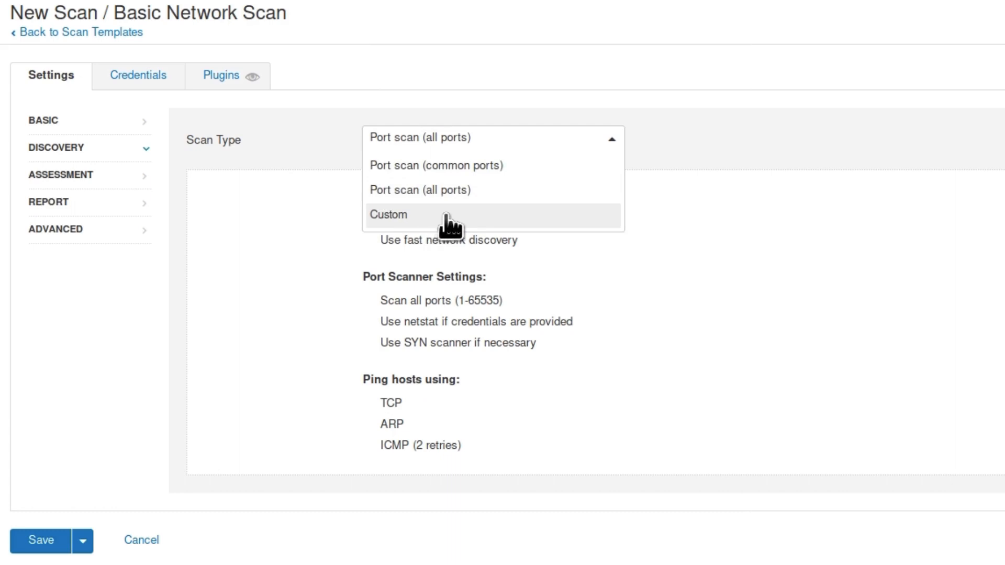
click(463, 191)
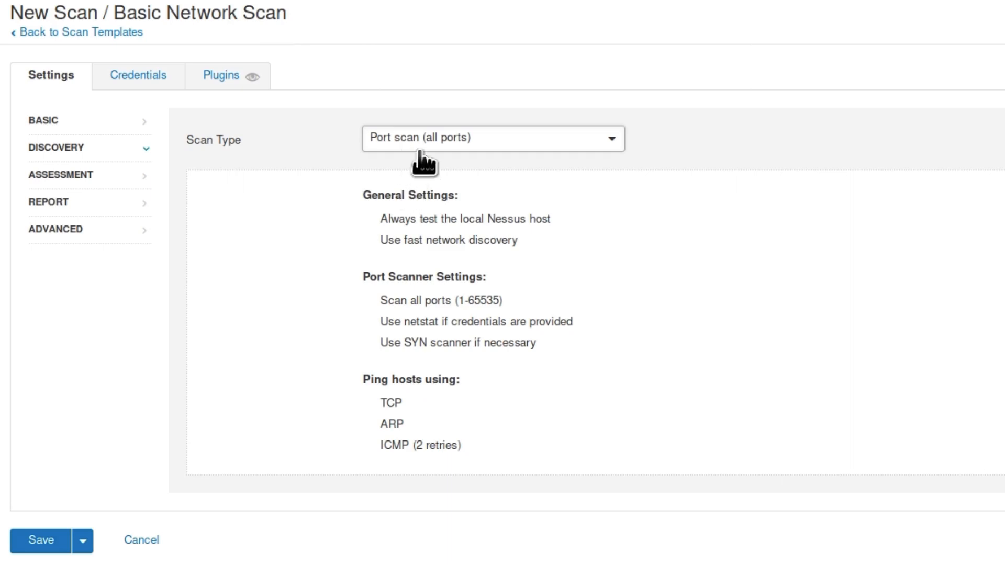
click(60, 176)
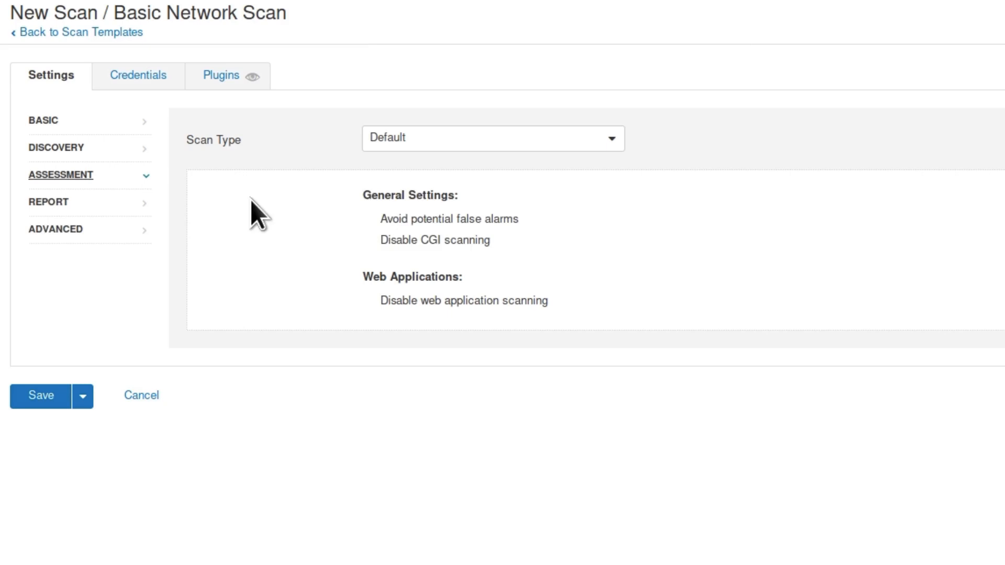
Set the assessment scan type to Scan for known web vulnerabilities
click(518, 138)
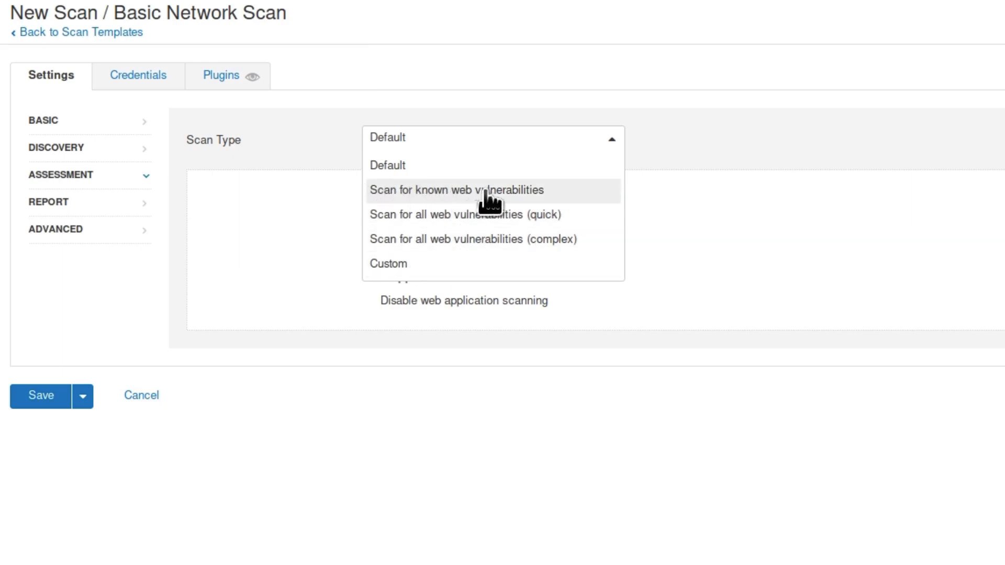
click(539, 198)
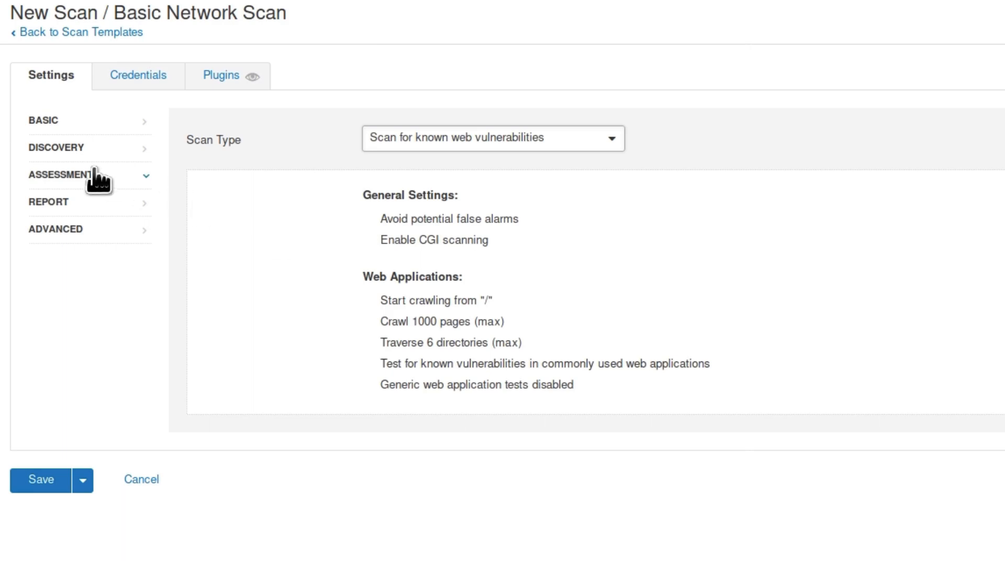
click(61, 204)
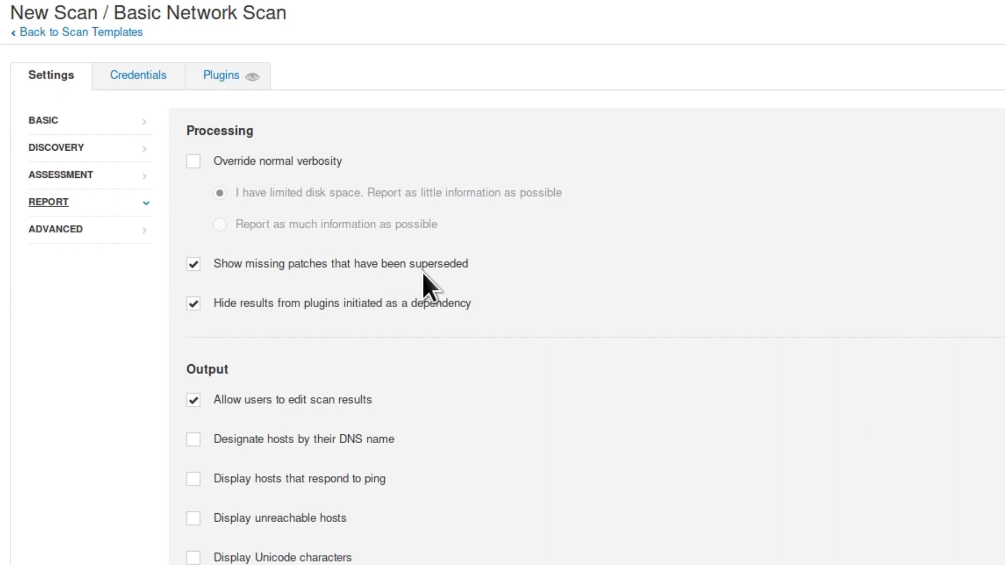
Check the Default advanced performance options and save the Metasploitable scan
click(45, 232)
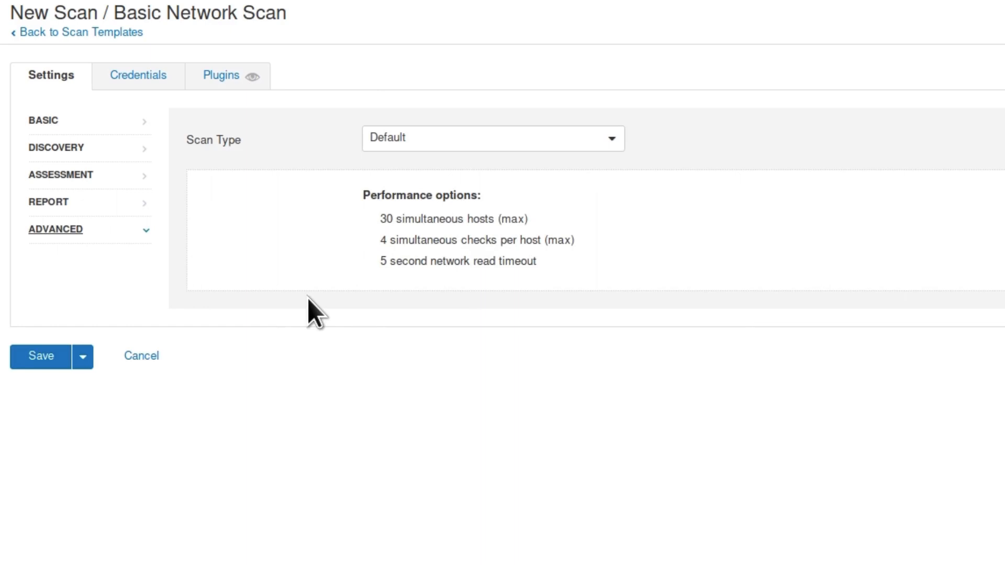
click(38, 355)
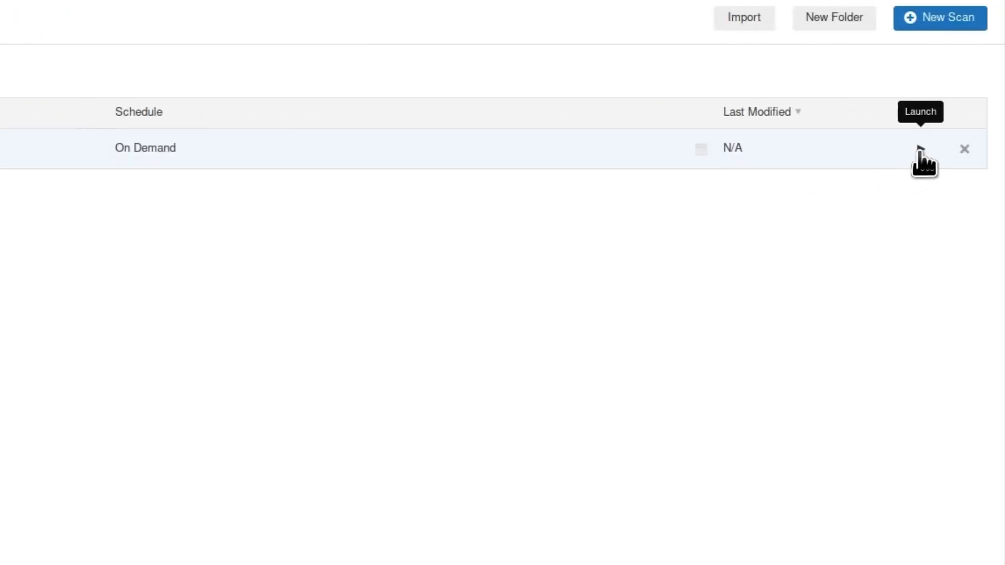
Launch the saved Metasploitable scan from My Scans
click(920, 151)
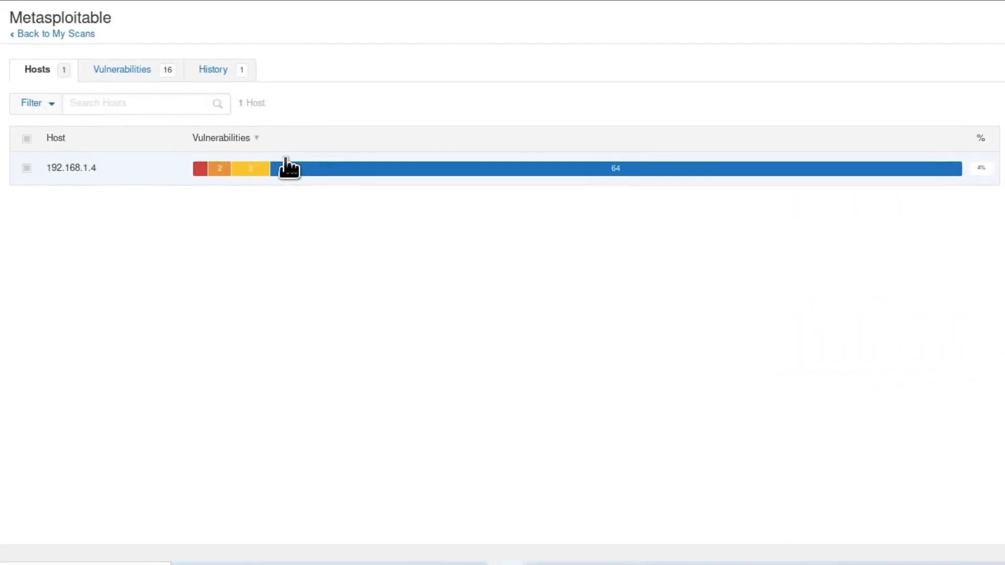
Browse the 16 vulnerabilities found on 192.168.1.4, then go back to the hosts
click(287, 164)
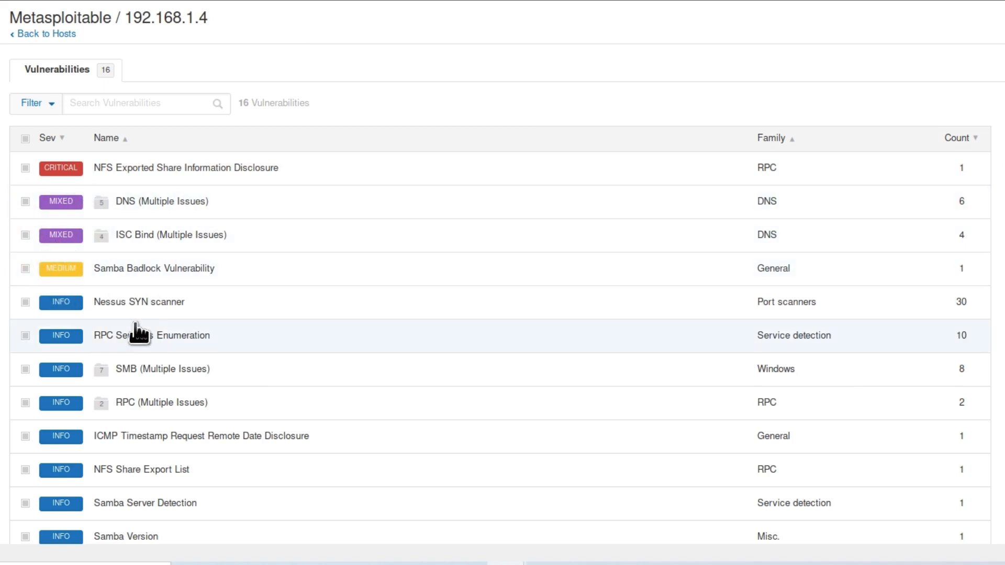
scroll(139, 333, down, 3)
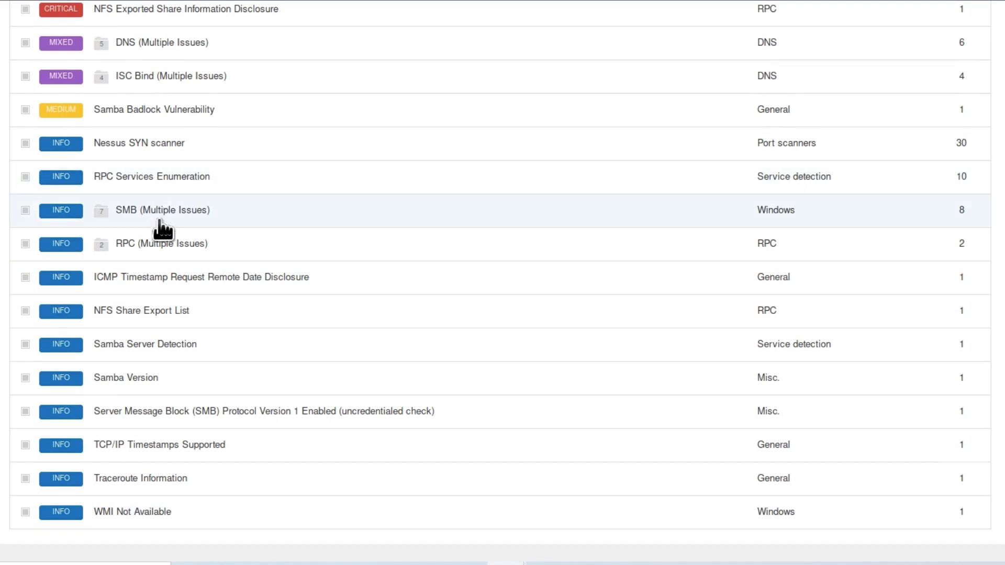
scroll(162, 228, up, 3)
click(162, 235)
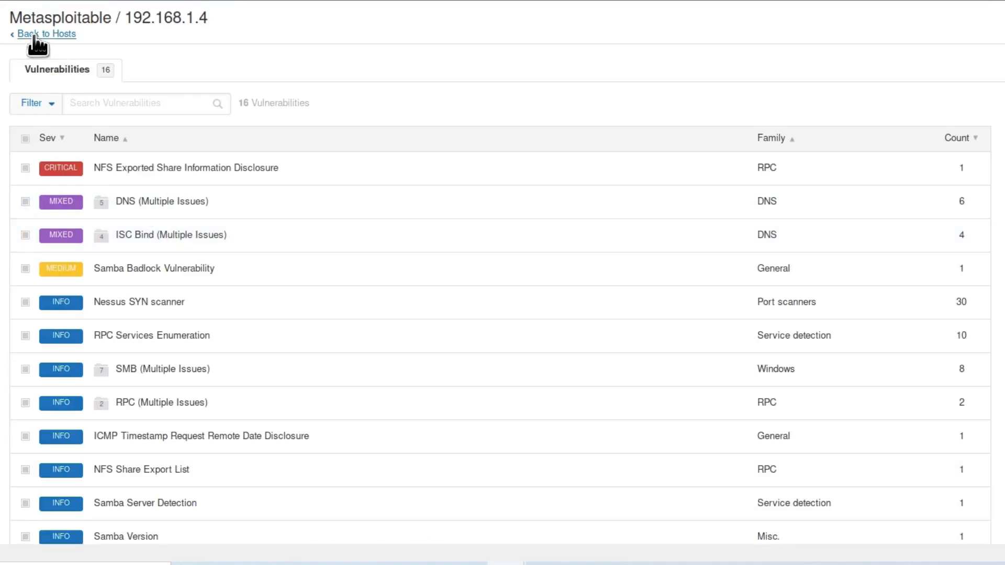
click(32, 33)
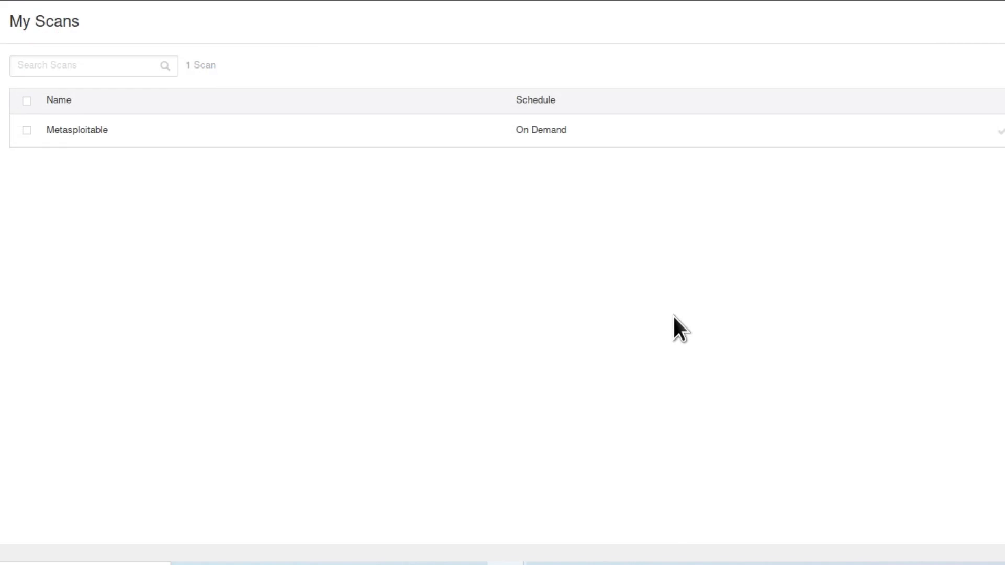
Open the Metasploitable scan and check the 7 critical, 11 high, 36 medium, 7 low, 148 info counts
click(374, 133)
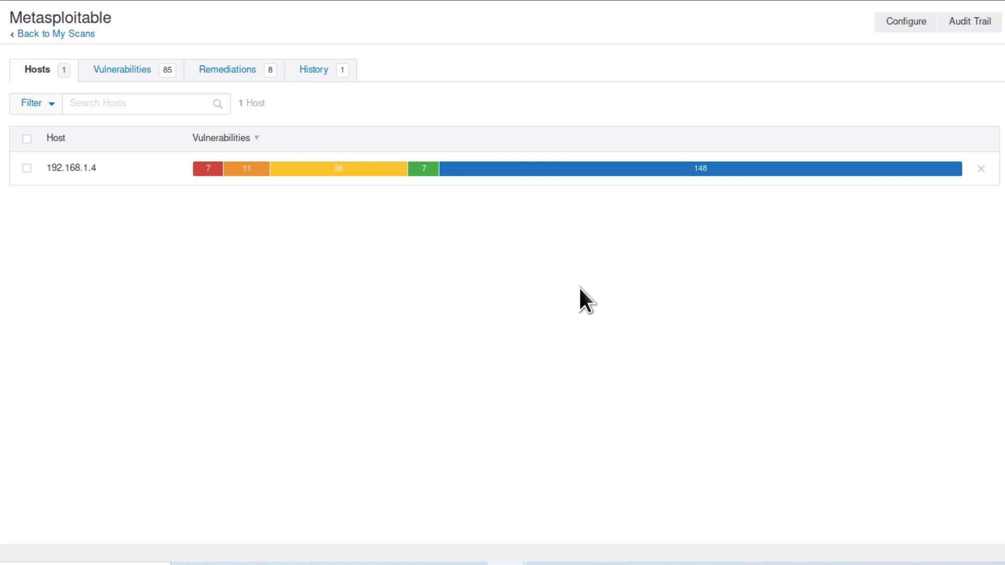
mouse_move(200, 169)
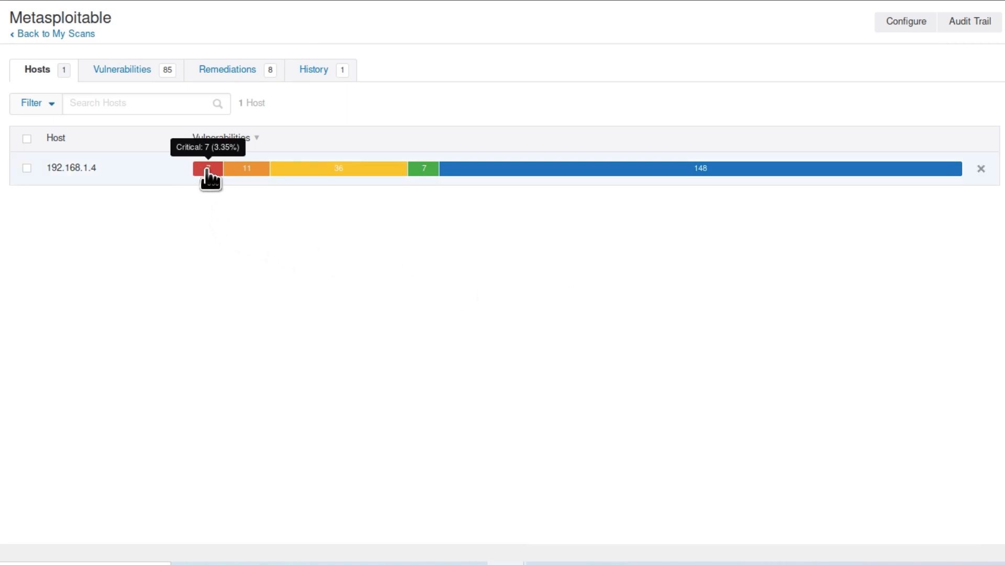
mouse_move(254, 170)
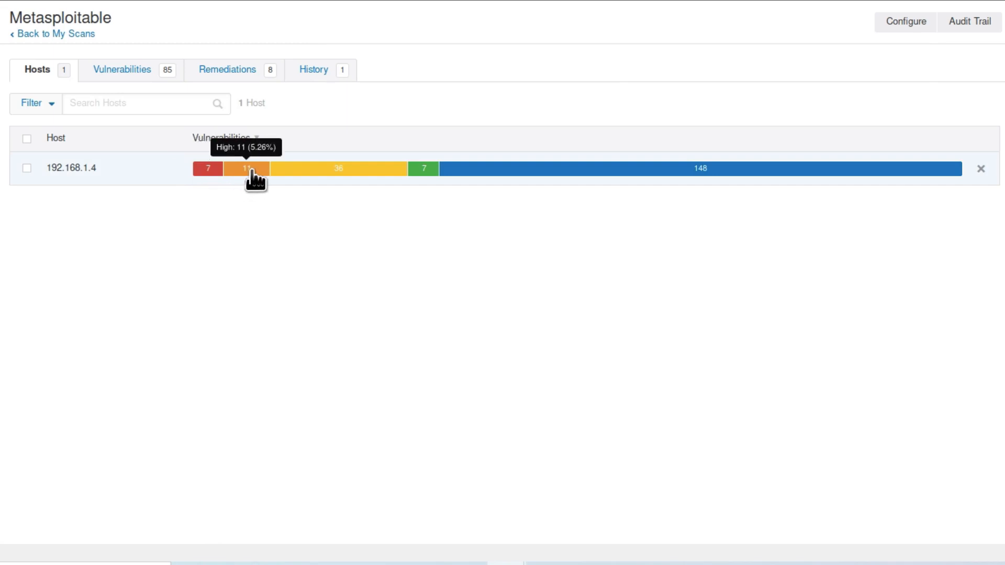
mouse_move(334, 170)
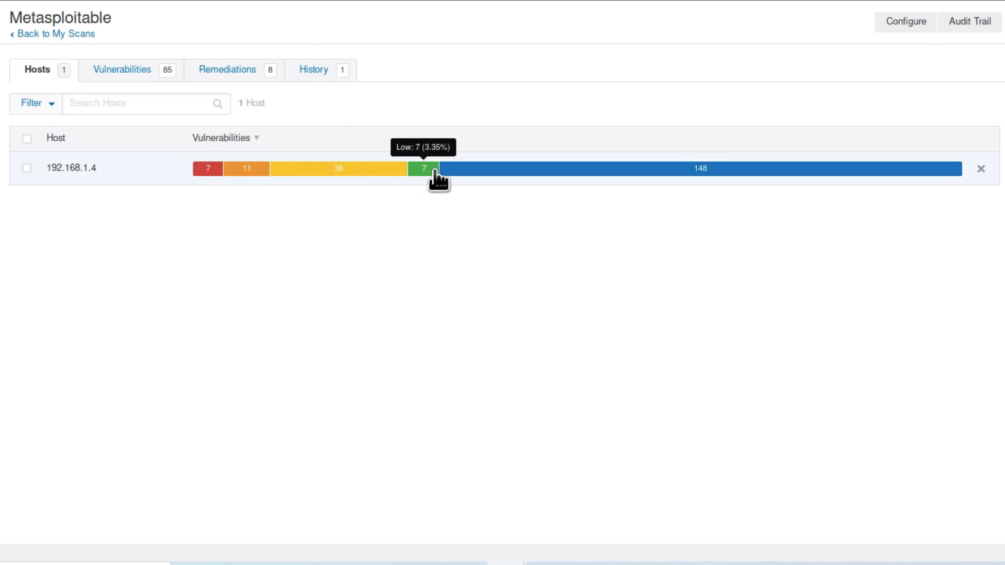
mouse_move(725, 173)
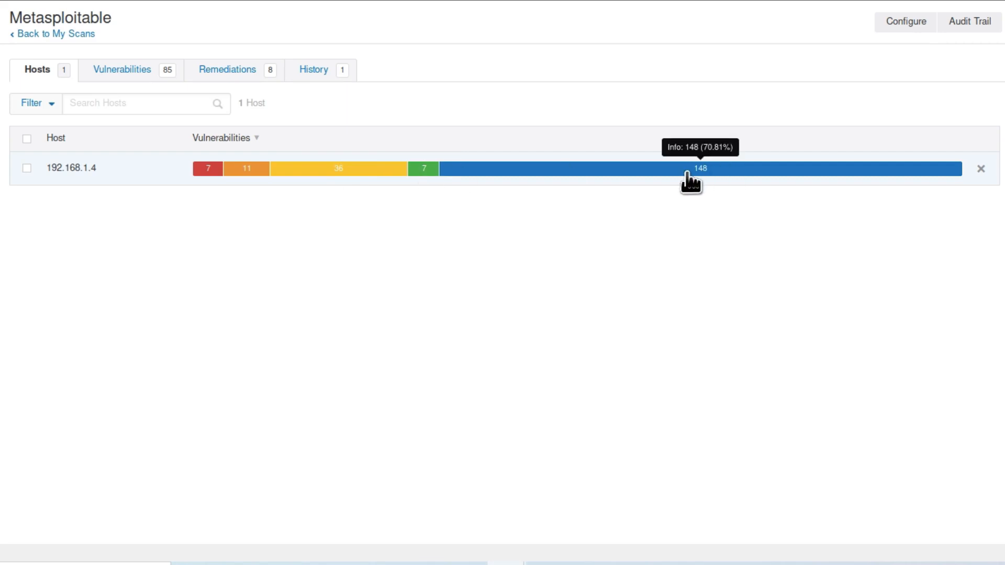
List the 85 findings for host 192.168.1.4 sorted by severity, Critical first
click(117, 175)
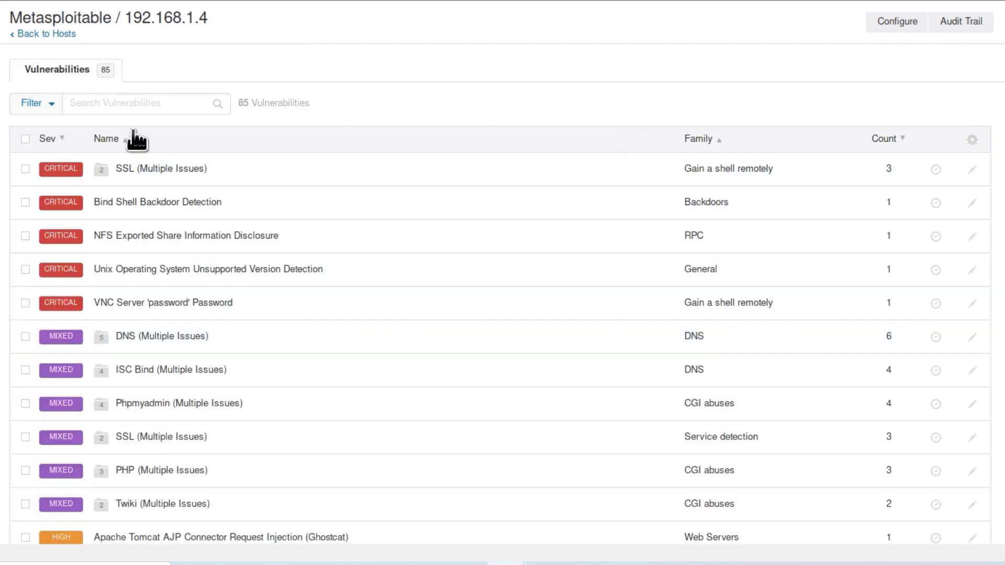
click(62, 138)
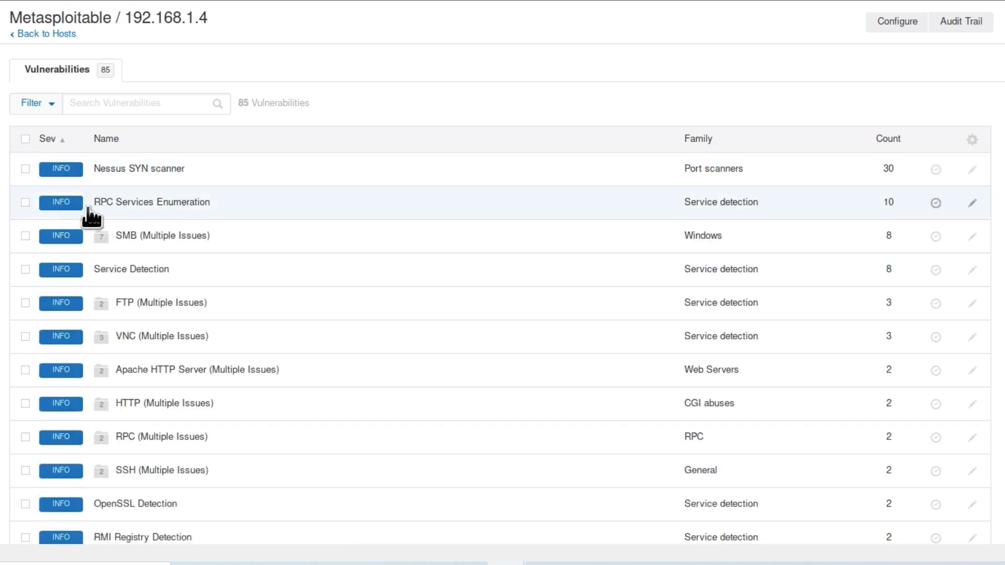
click(63, 138)
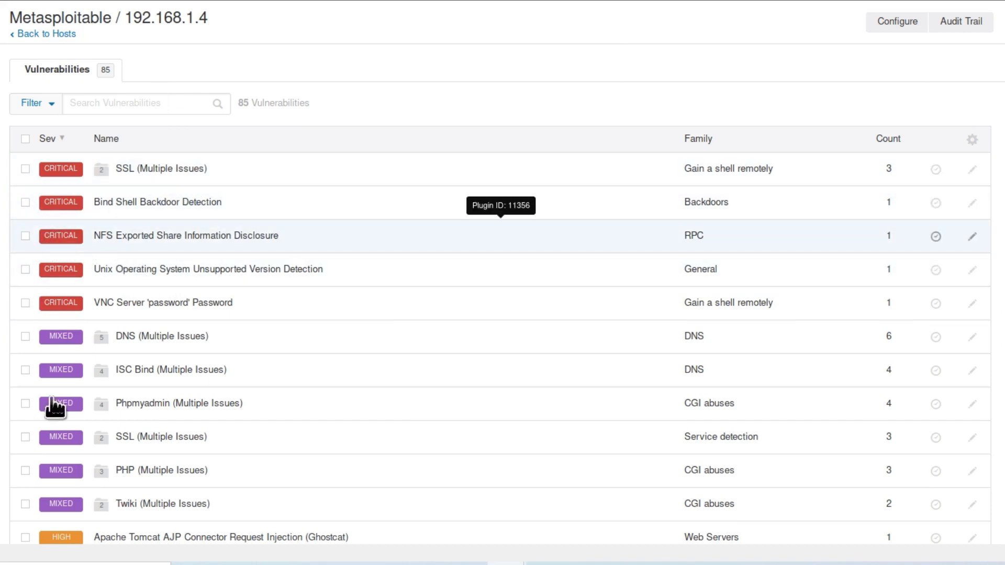
scroll(52, 445, down, 1)
scroll(168, 426, down, 1)
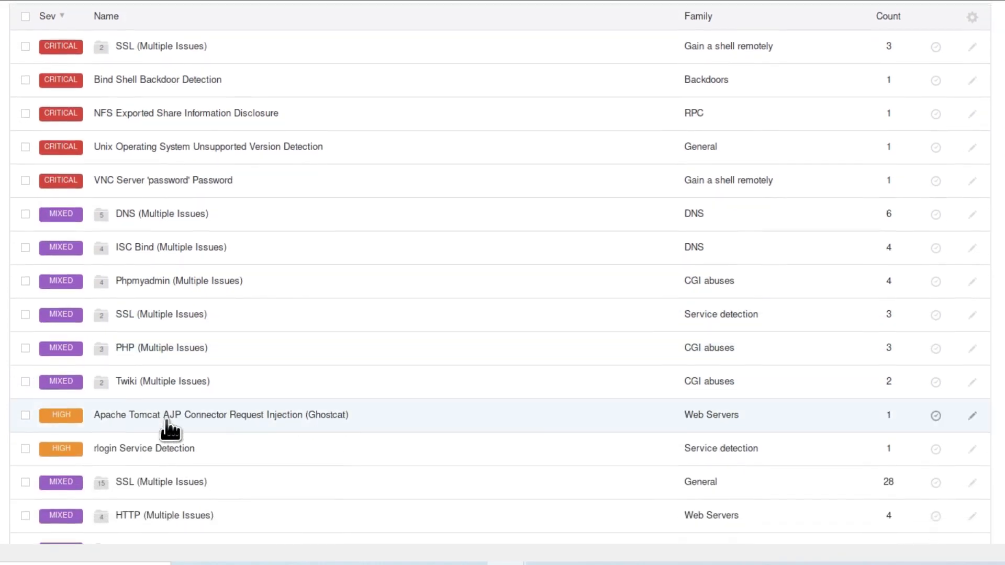
scroll(168, 426, up, 2)
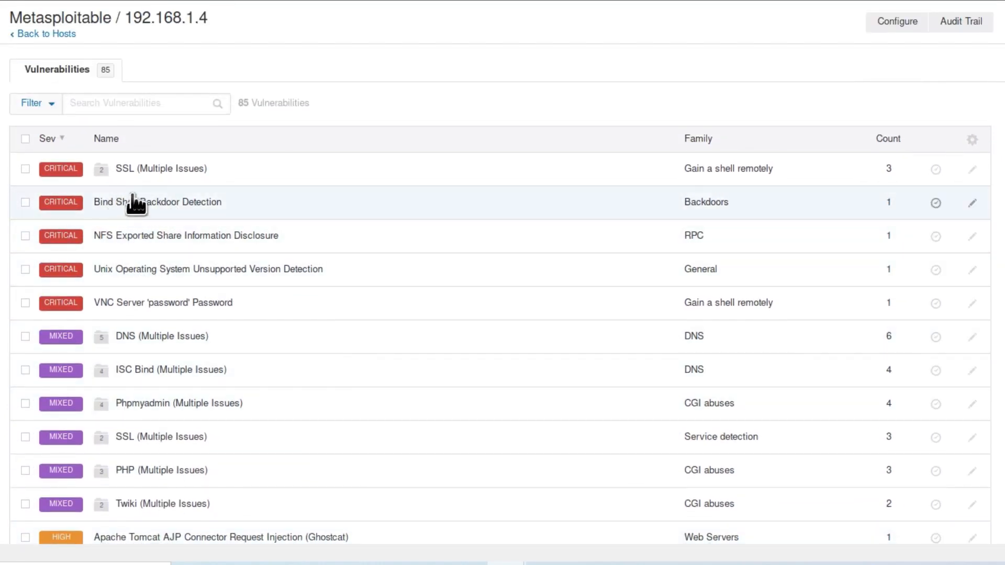
click(110, 236)
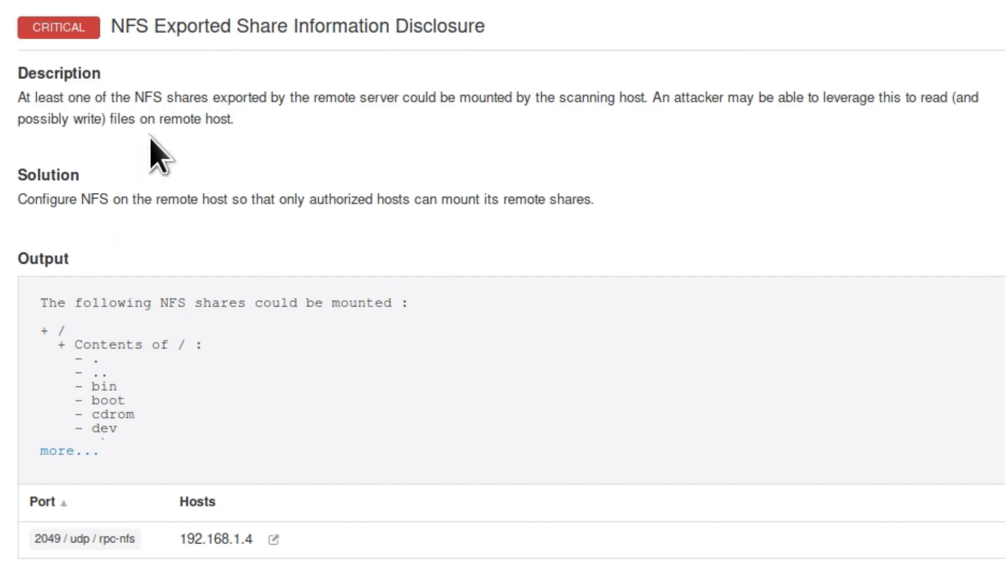
click(28, 32)
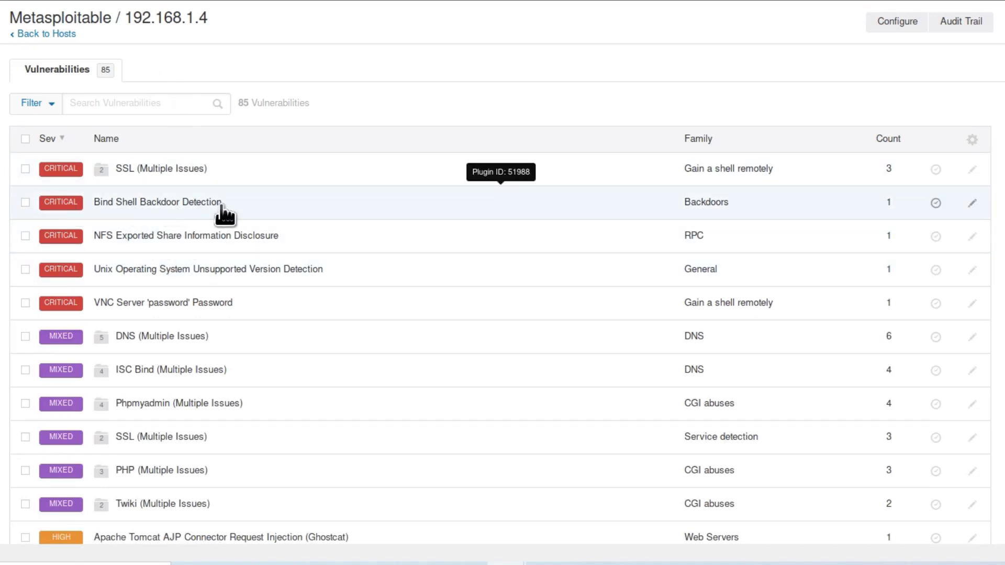
click(272, 206)
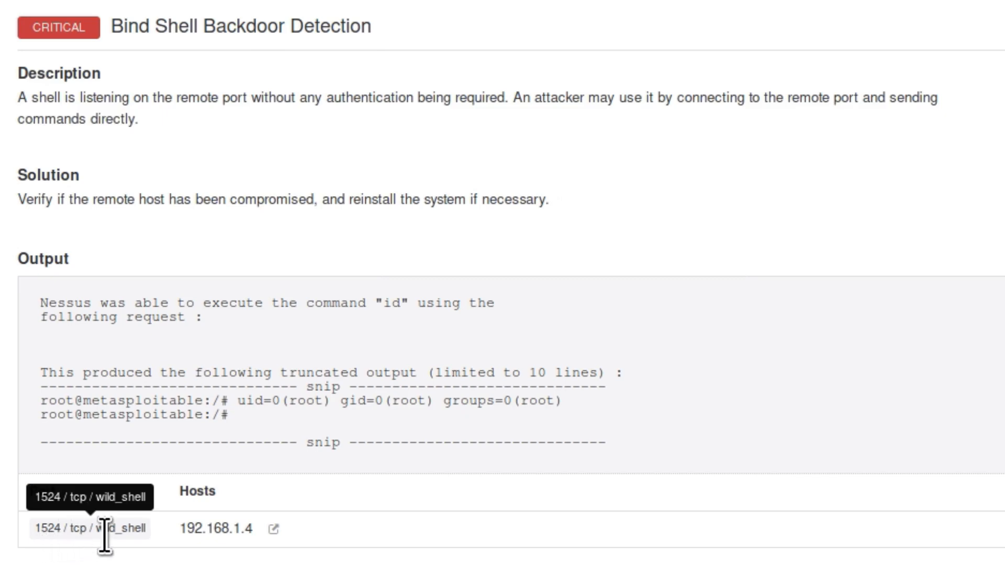
click(66, 36)
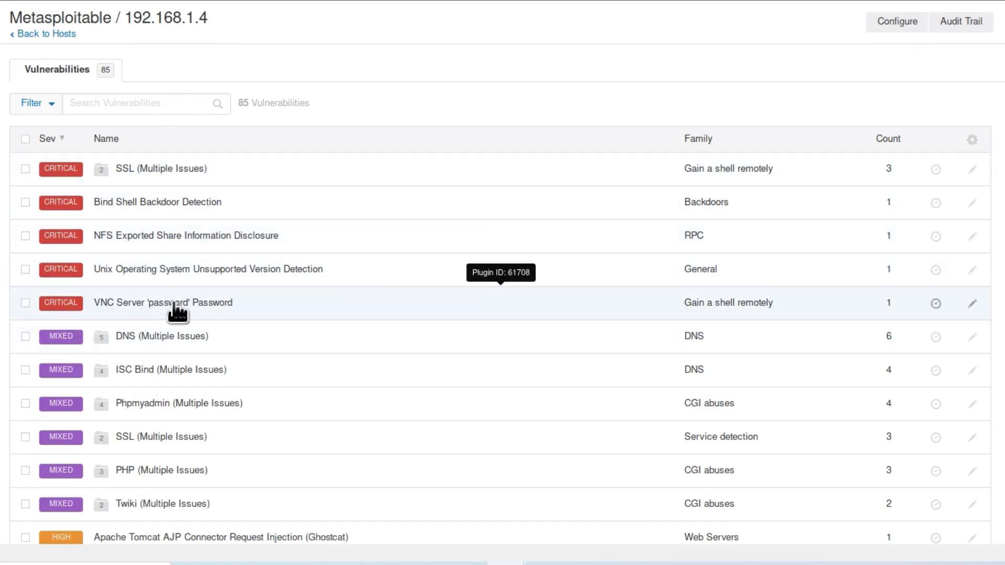
click(264, 314)
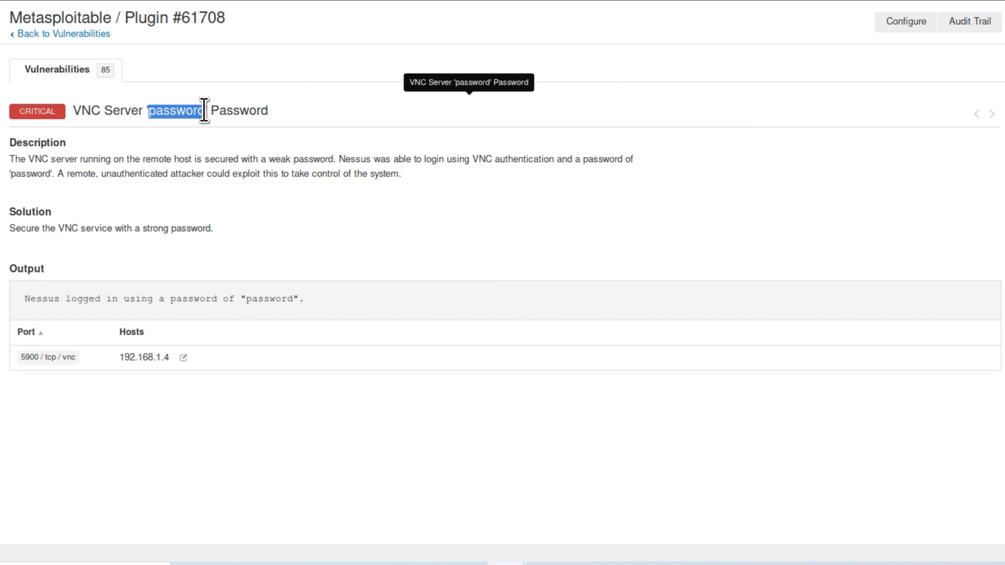
click(157, 137)
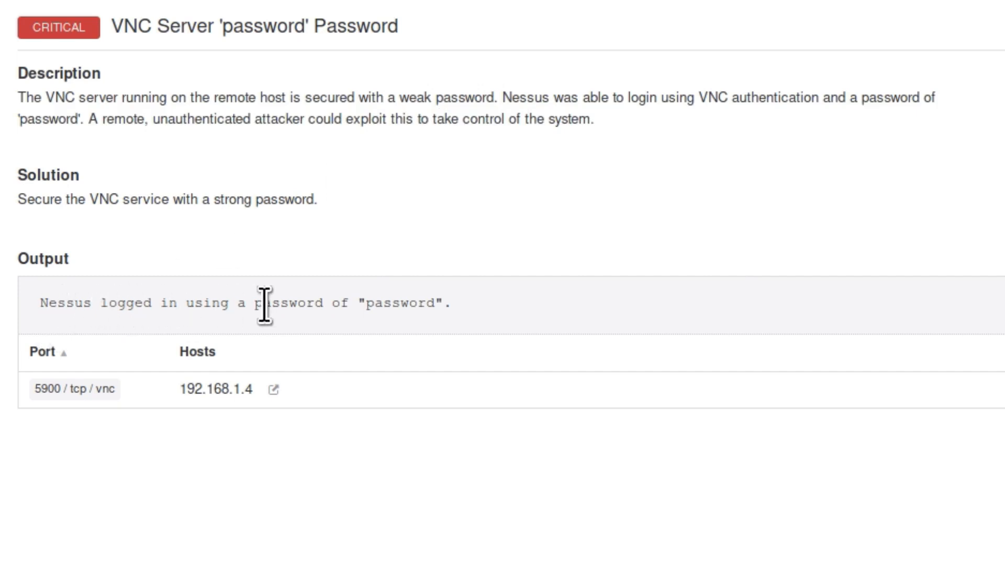
drag(436, 304, 378, 308)
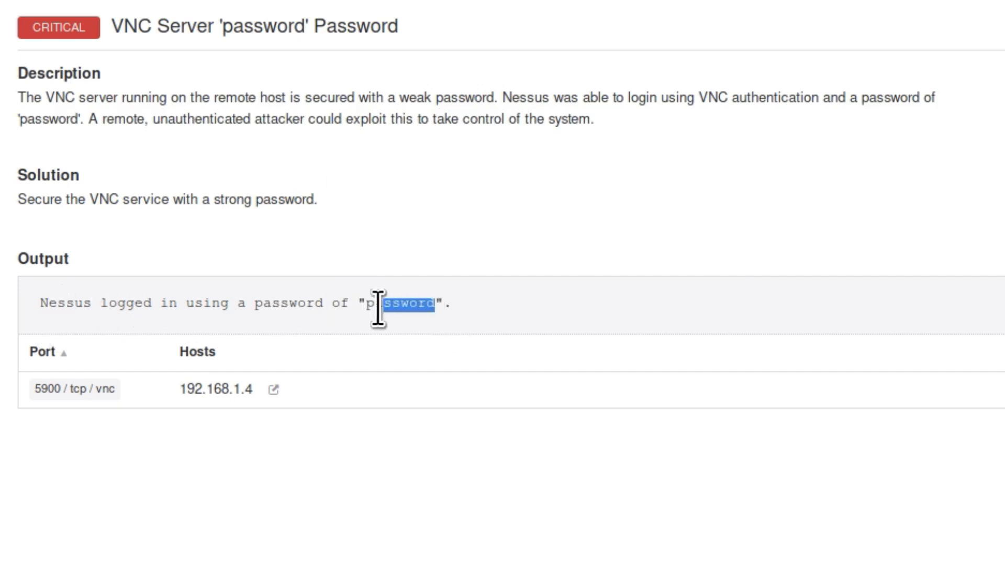
click(403, 215)
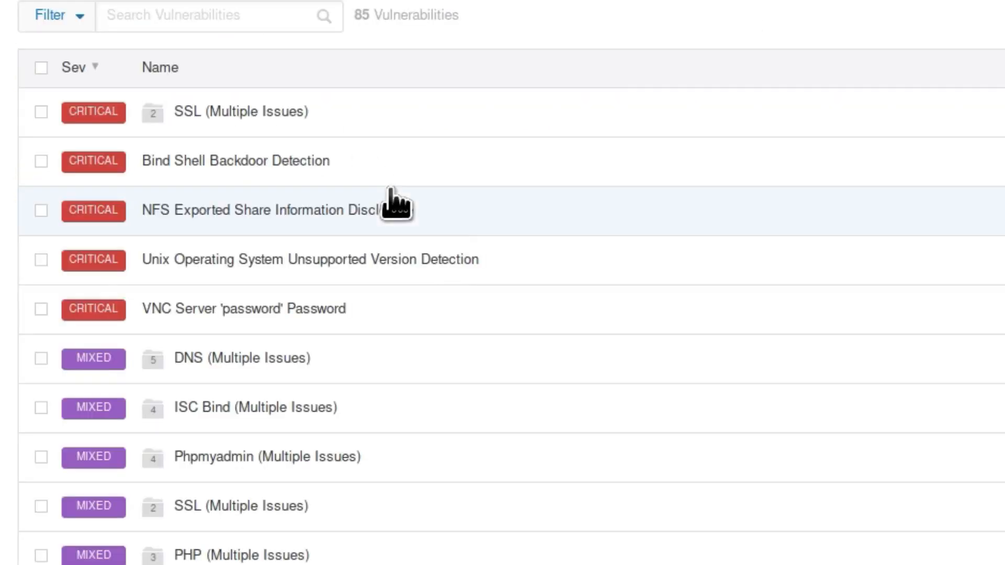
Open the Apache Tomcat AJP Connector Request Injection (Ghostcat) finding and scroll to its risk information
scroll(446, 272, down, 3)
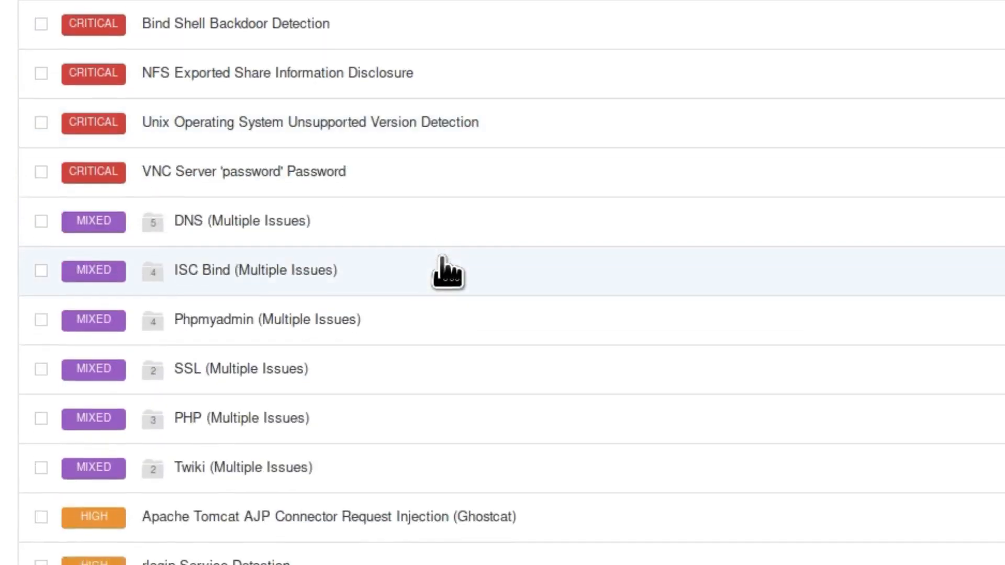
scroll(446, 271, down, 3)
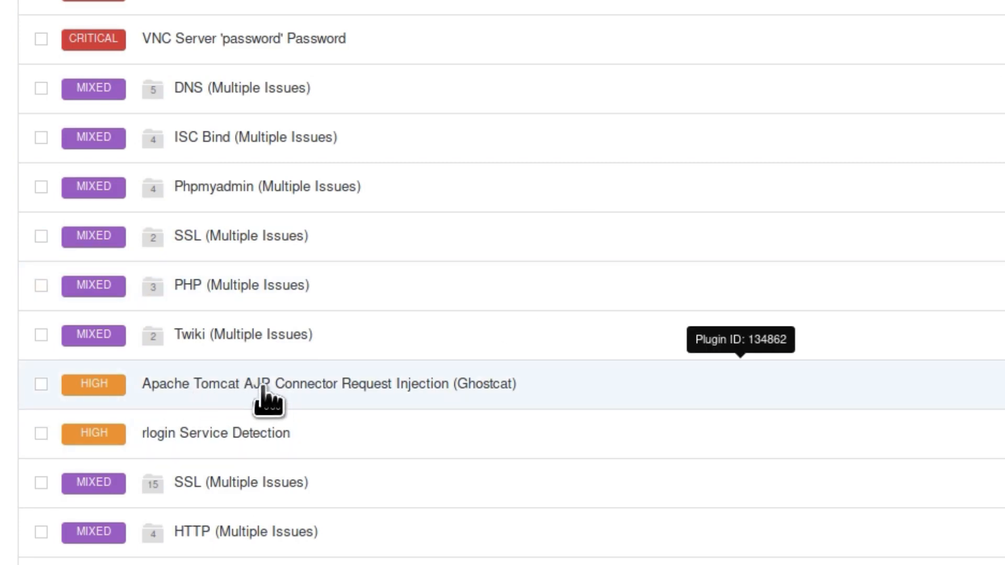
click(554, 387)
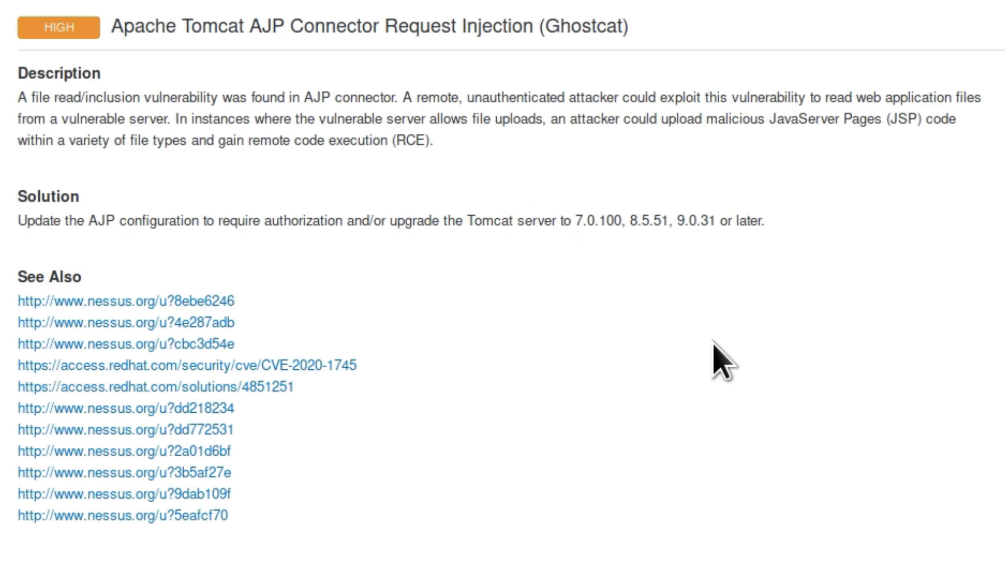
scroll(713, 359, down, 6)
scroll(520, 382, down, 1)
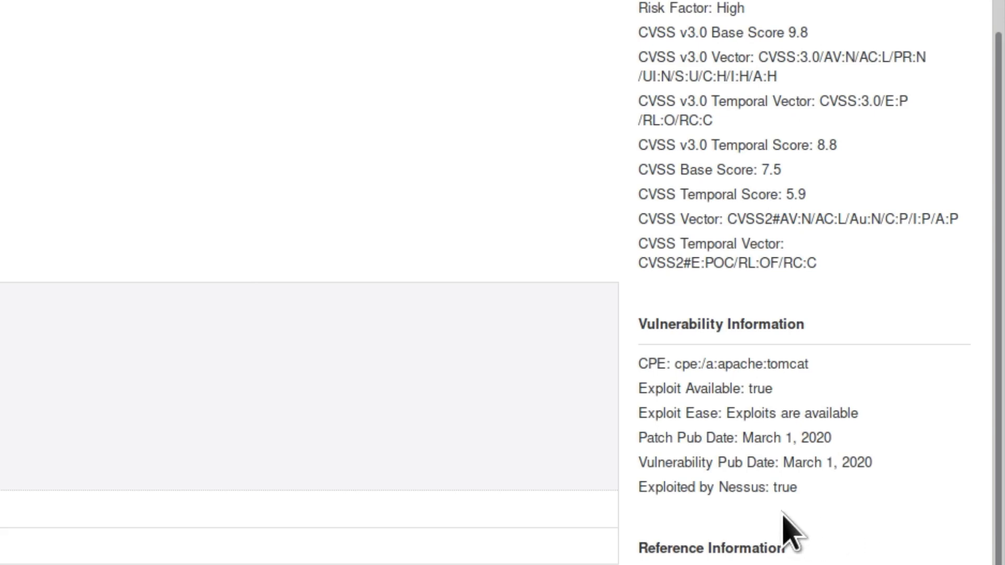
Highlight the 'Exploited by Nessus: true' line and the CVE-2020-1745 and CVE-2020-1938 identifiers
drag(802, 495, 641, 489)
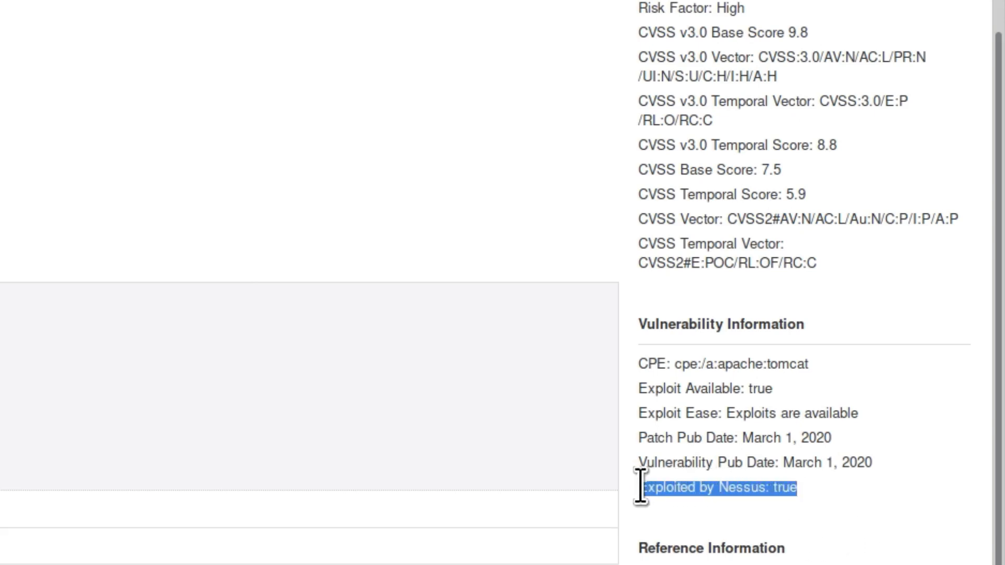
click(639, 538)
scroll(639, 538, down, 2)
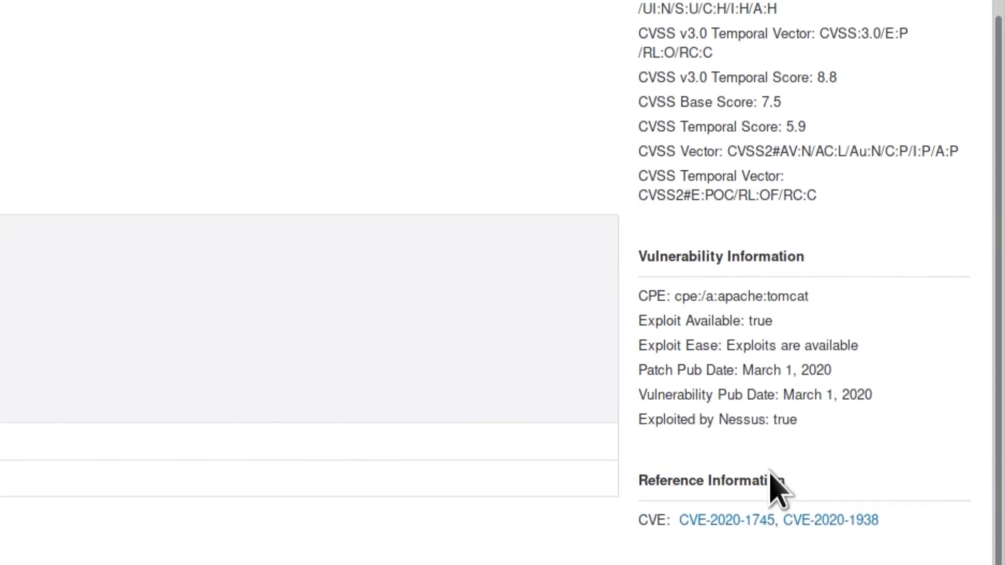
drag(885, 516, 682, 521)
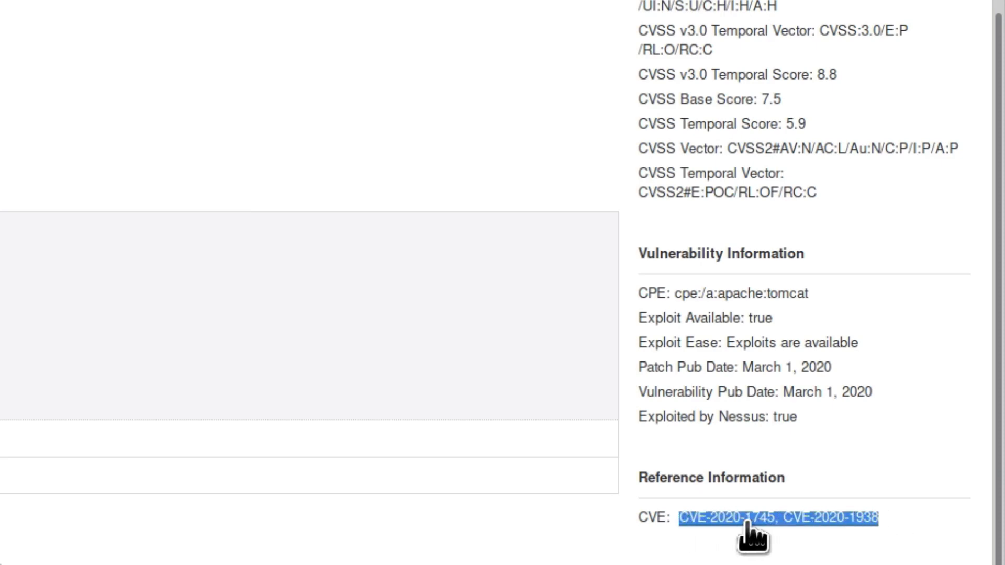
scroll(503, 282, up, 6)
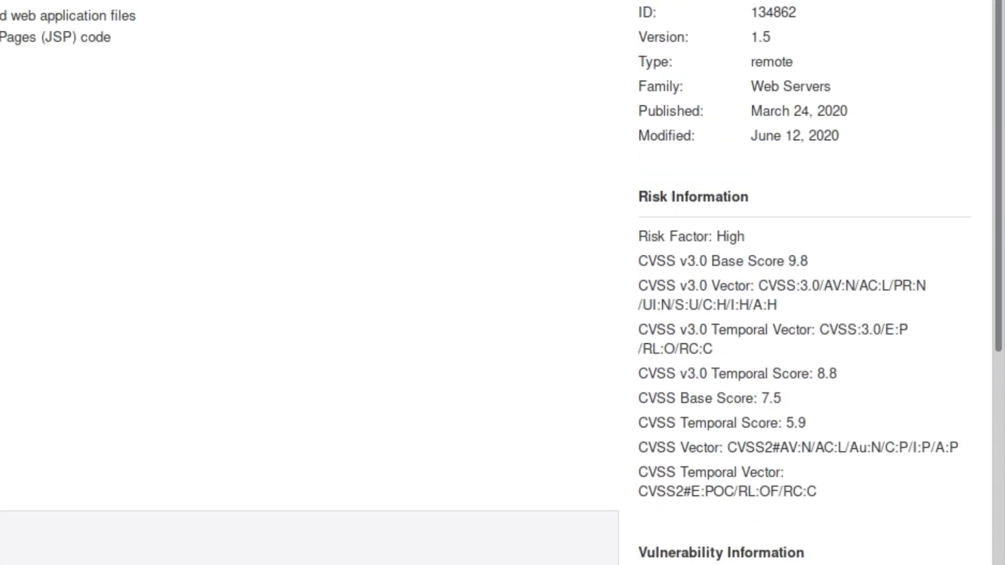
Go back to the host's list and open the medium SMB Signing not required finding
key(alt+Left)
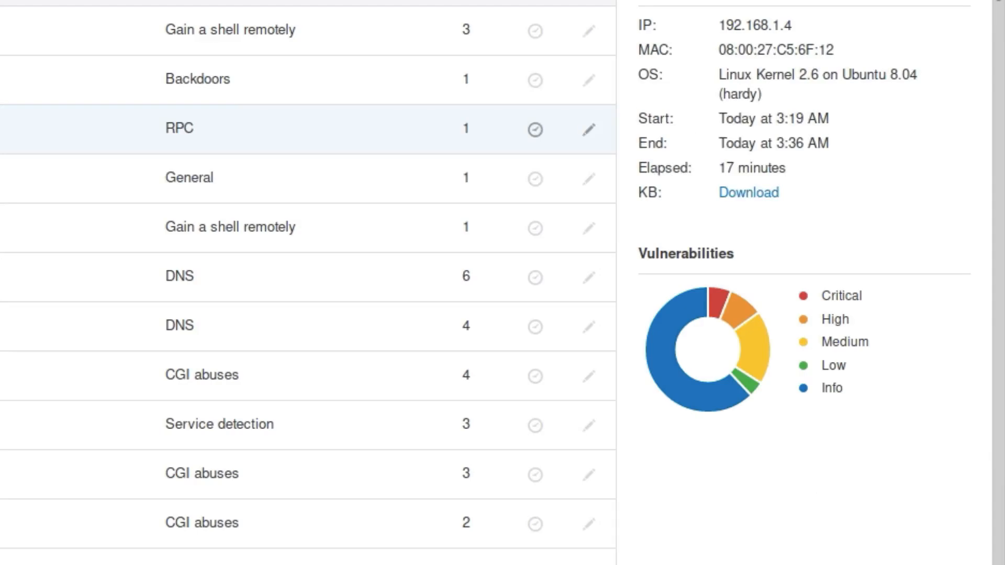
scroll(503, 282, down, 5)
scroll(308, 283, down, 7)
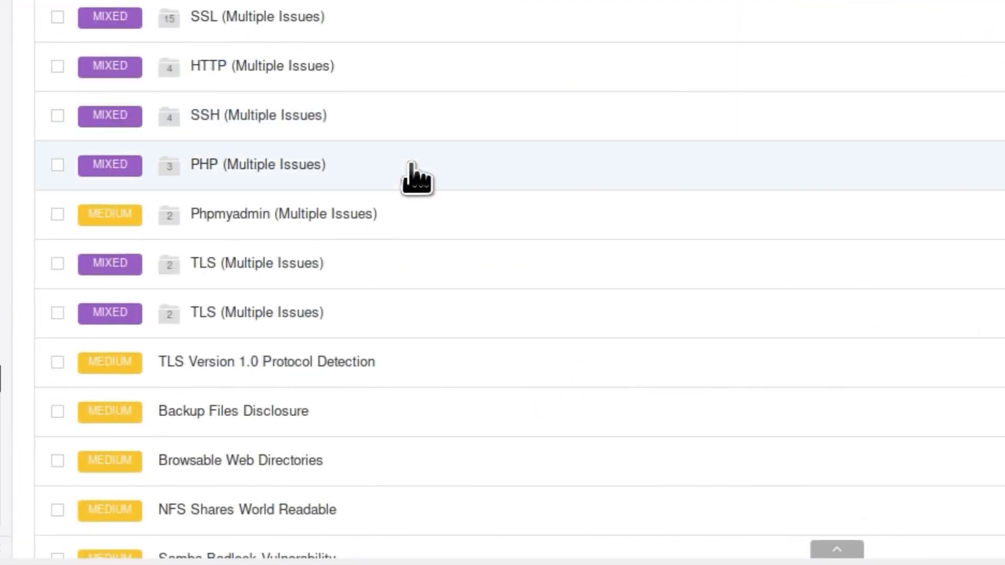
scroll(355, 188, down, 2)
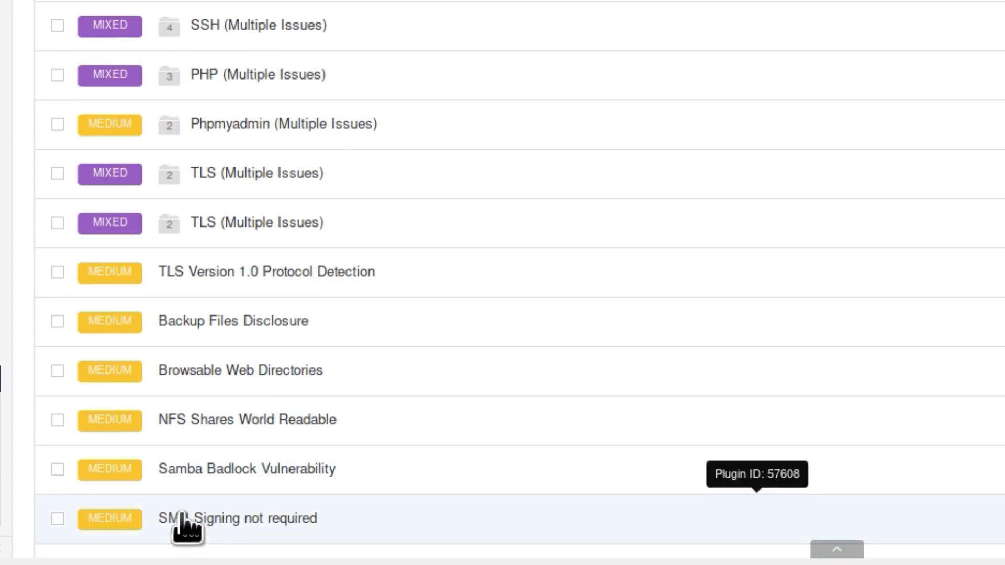
click(197, 523)
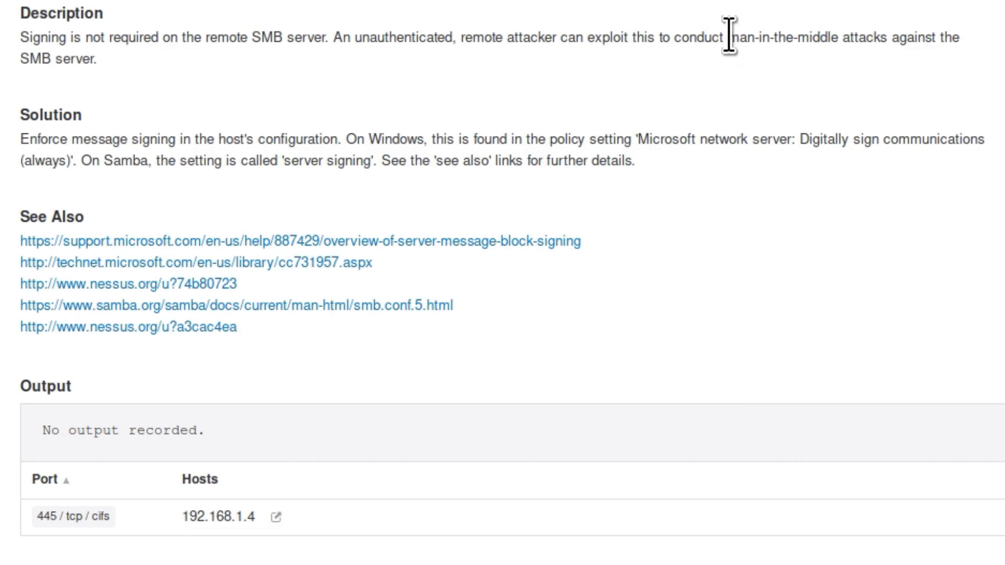
Highlight the phrase 'man-in-the-middle' in the SMB signing description
drag(729, 35, 841, 36)
click(838, 38)
drag(838, 37, 733, 37)
click(785, 67)
Return to the host's list and open the info finding SSL / TLS Versions Supported
key(alt+Left)
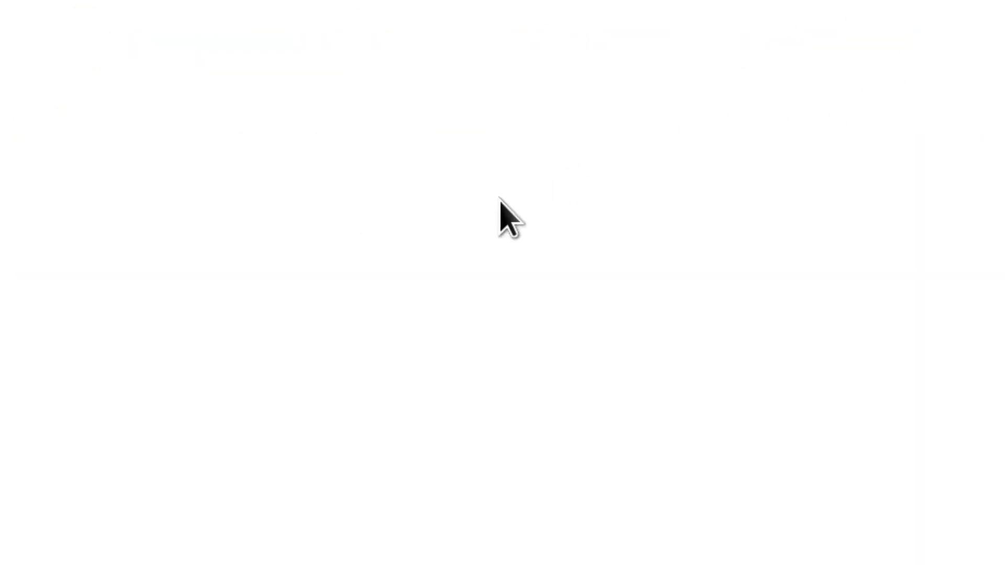
scroll(500, 207, down, 5)
scroll(498, 205, down, 20)
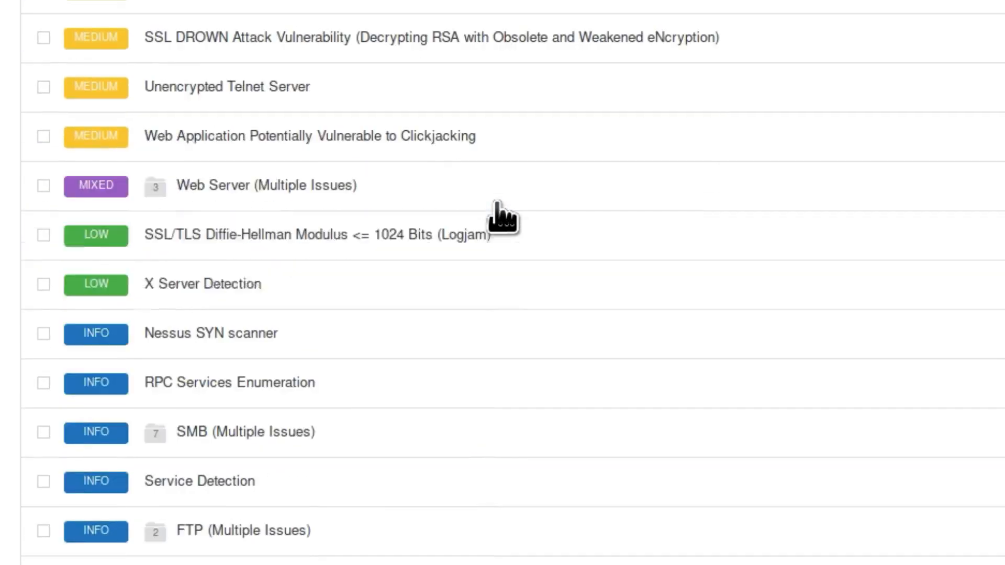
scroll(498, 205, down, 5)
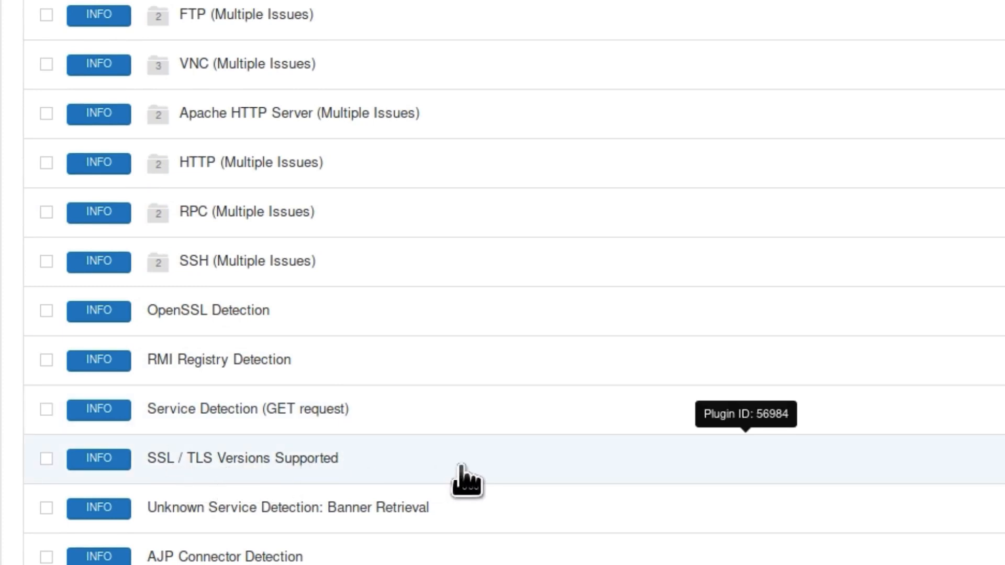
click(264, 468)
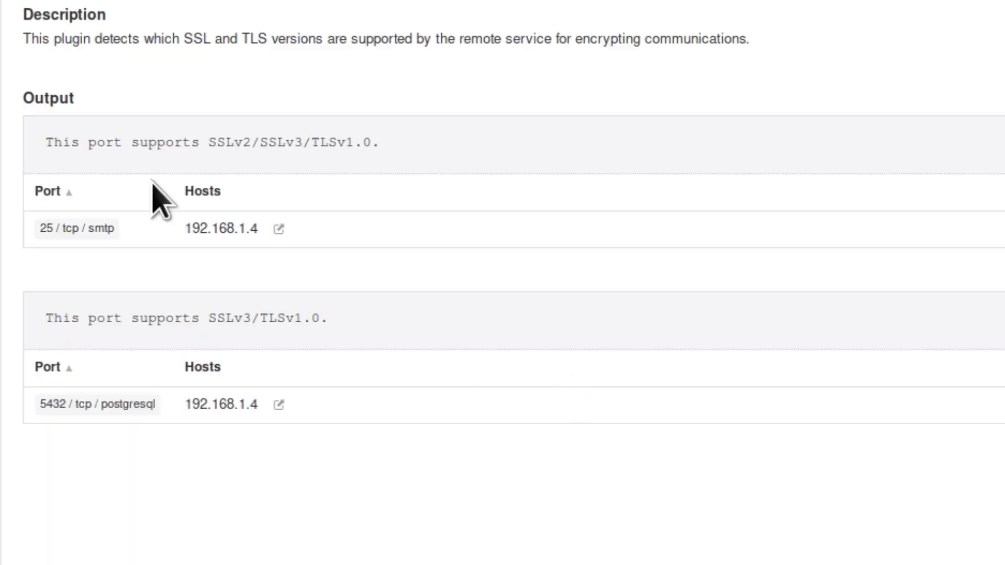